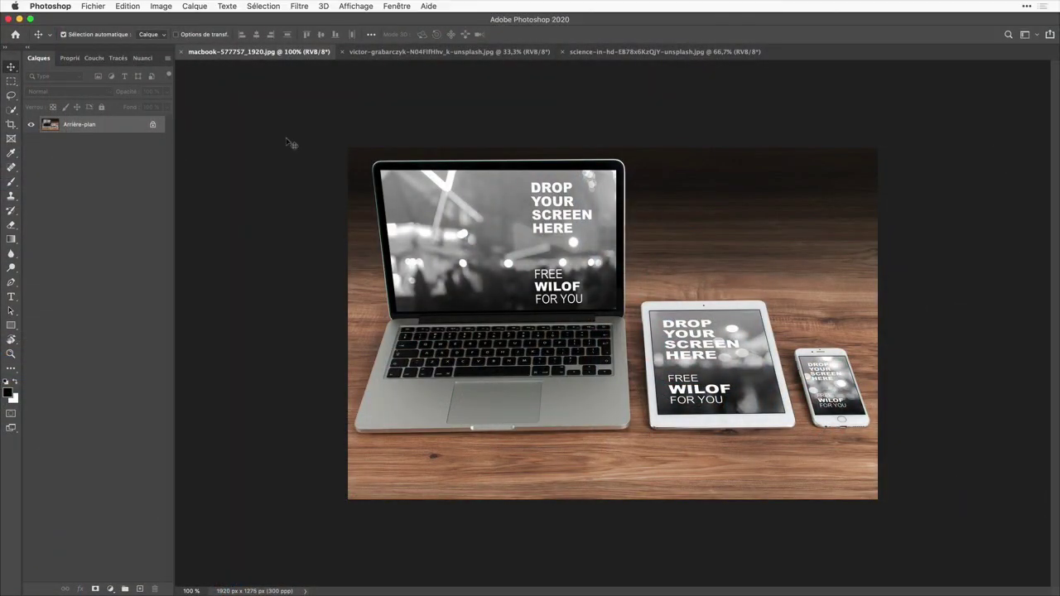
Convert the locked background into a regular layer named Arrière-plan.
right_click(126, 130)
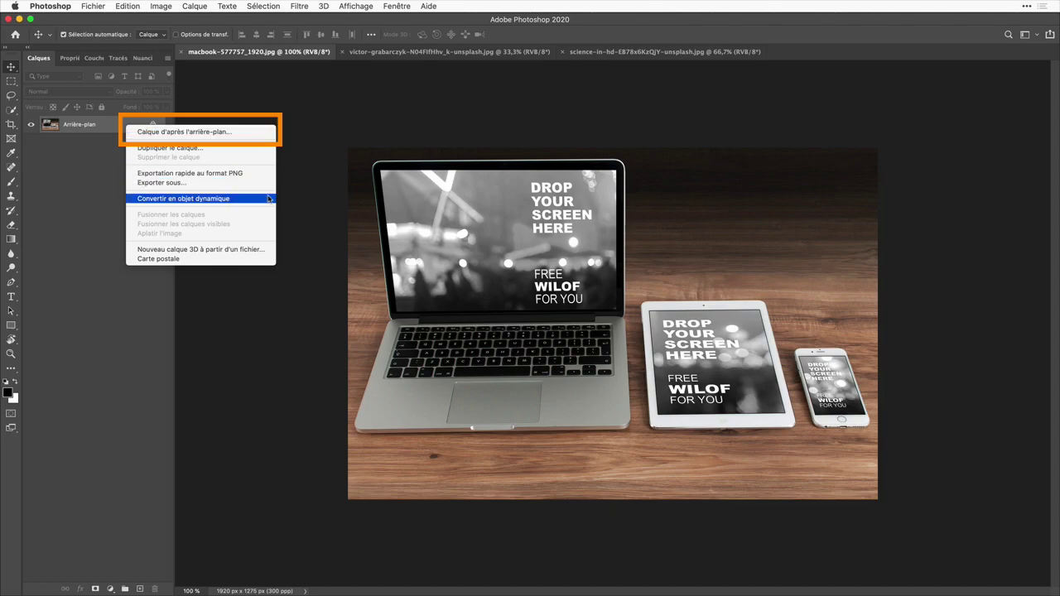
left_click(263, 132)
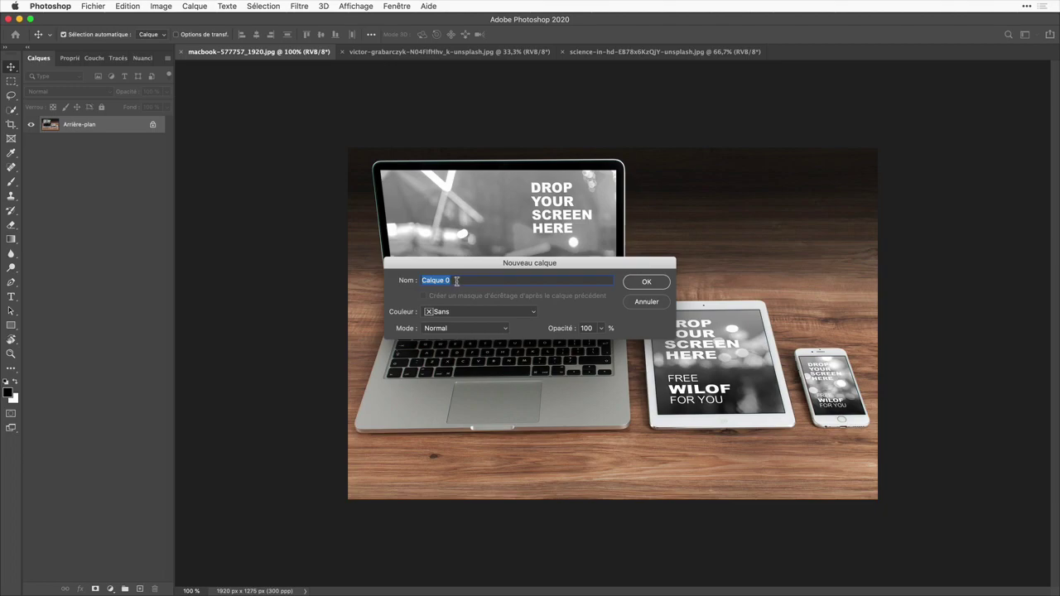
type("Arrièr")
type("e-plan")
key("Return")
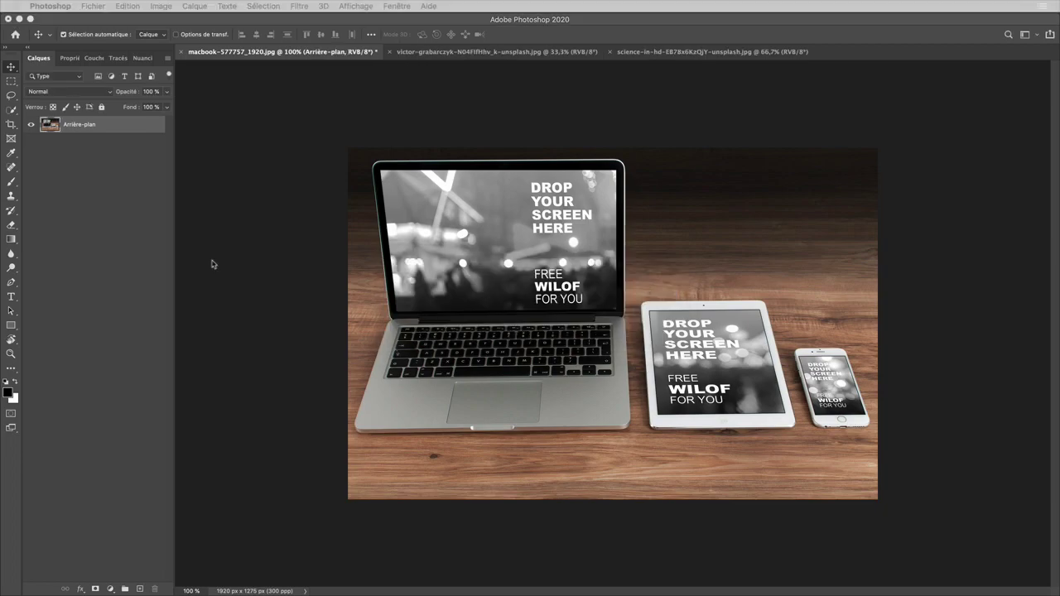
Add an empty layer, convert it to a smart object named Mockup, and open its contents.
left_click(139, 589)
right_click(140, 125)
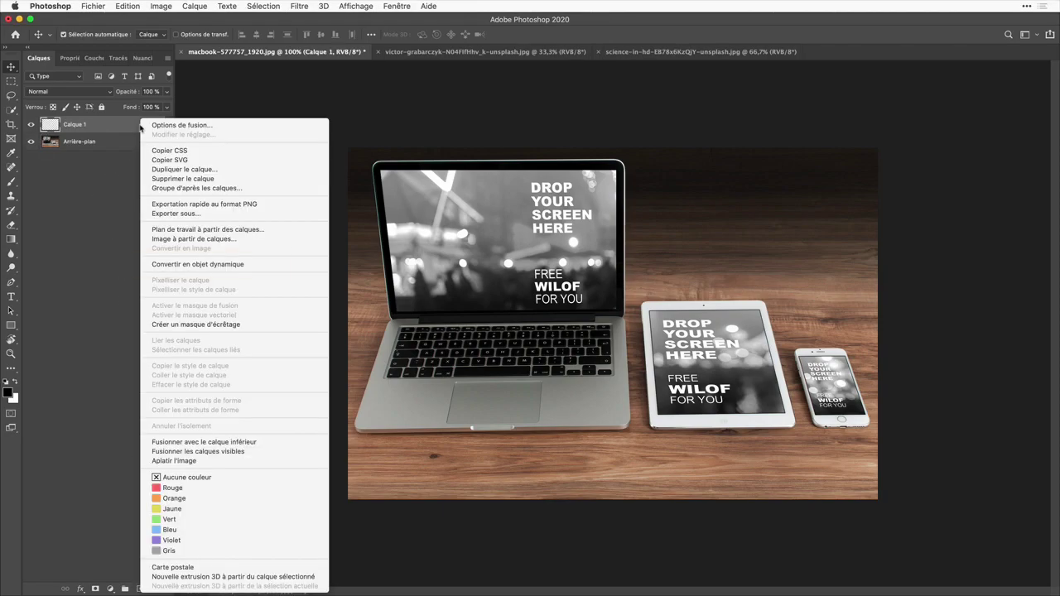
left_click(263, 265)
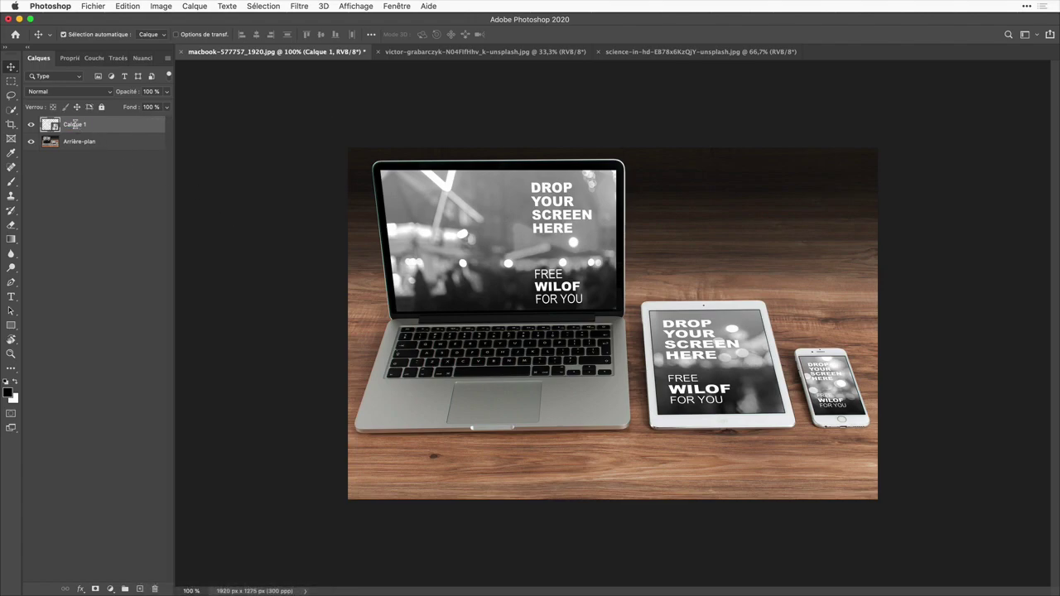
type("Mockup")
key("Return")
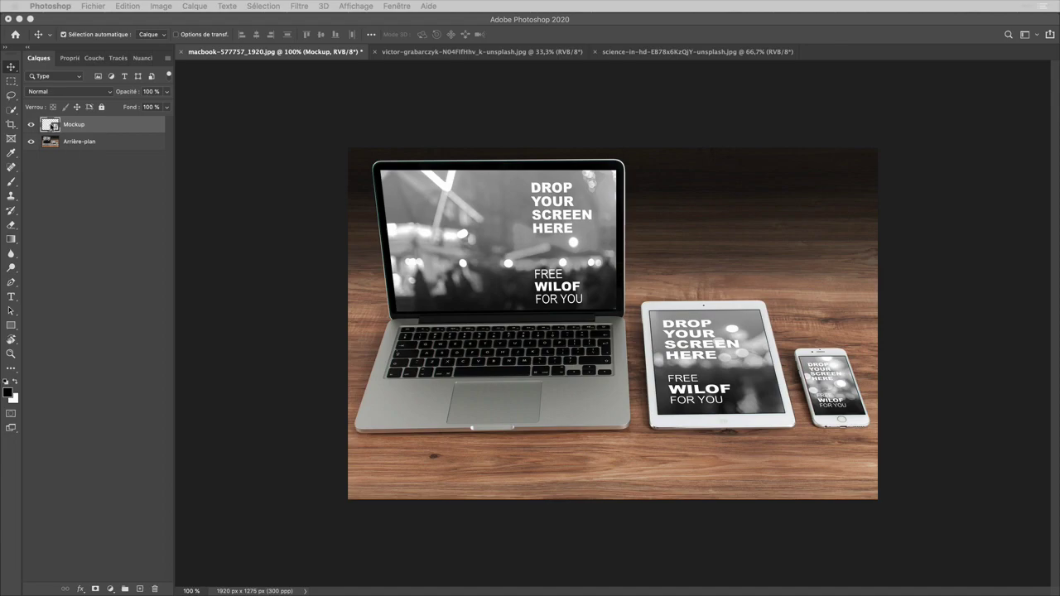
double_click(51, 124)
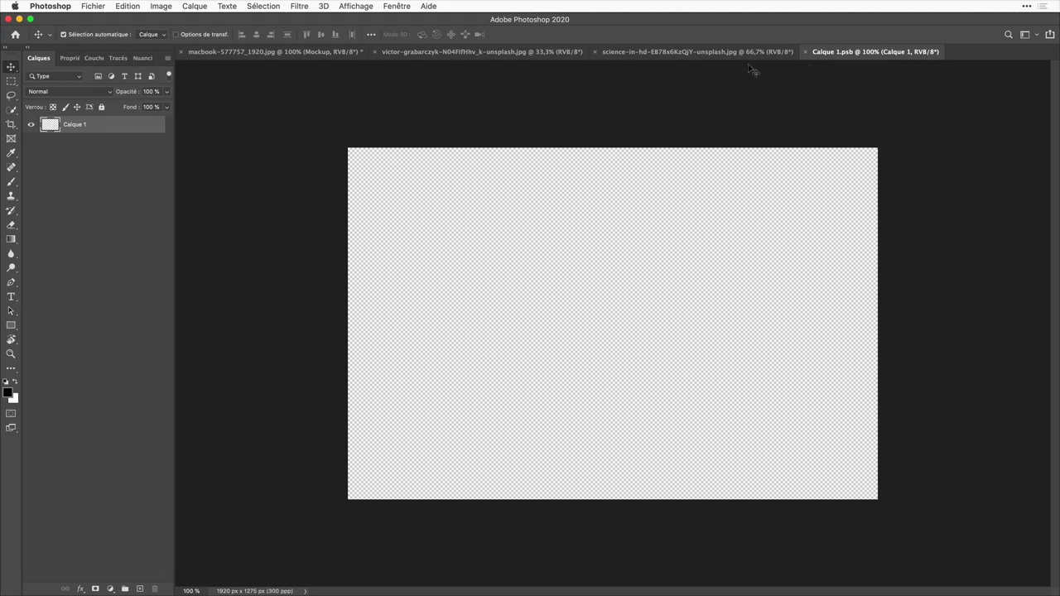
Place the lab scientist photo into Calque 1.psb, scale it to fit, and save back.
left_click(697, 52)
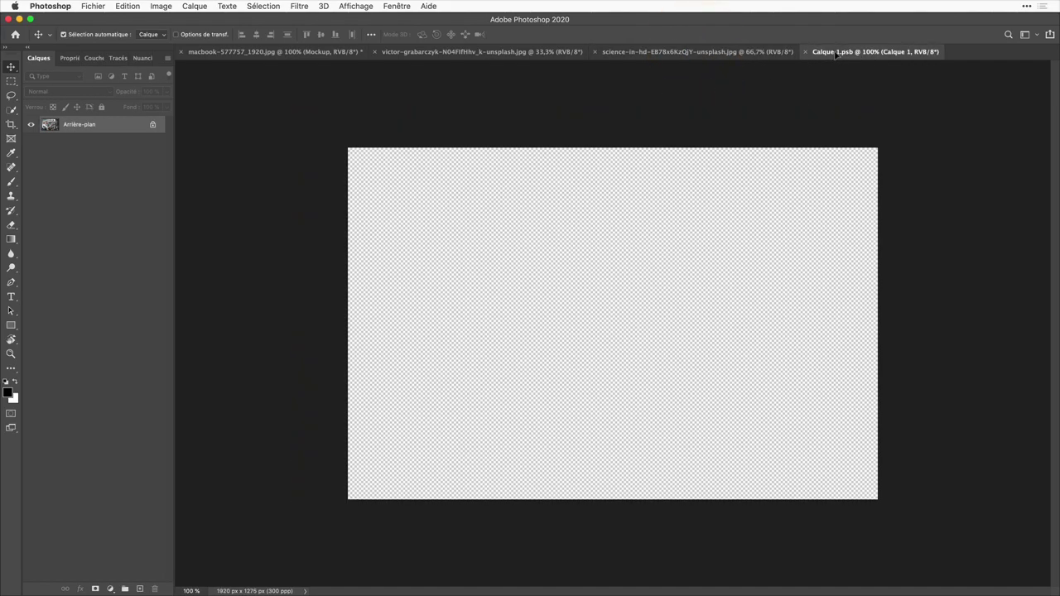
left_click_drag(825, 93, 690, 284)
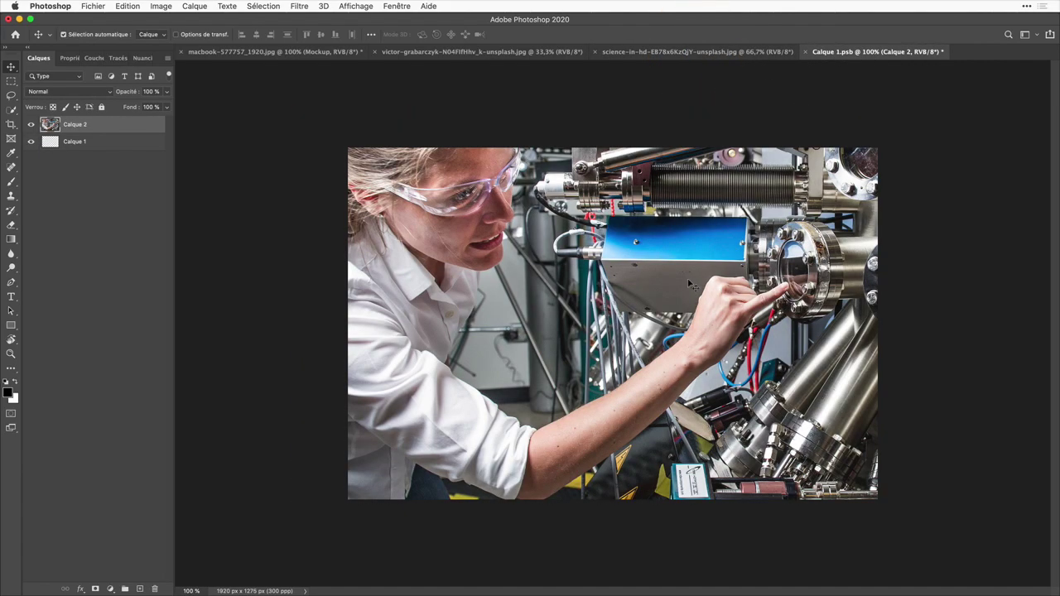
key("super")
key("super+t")
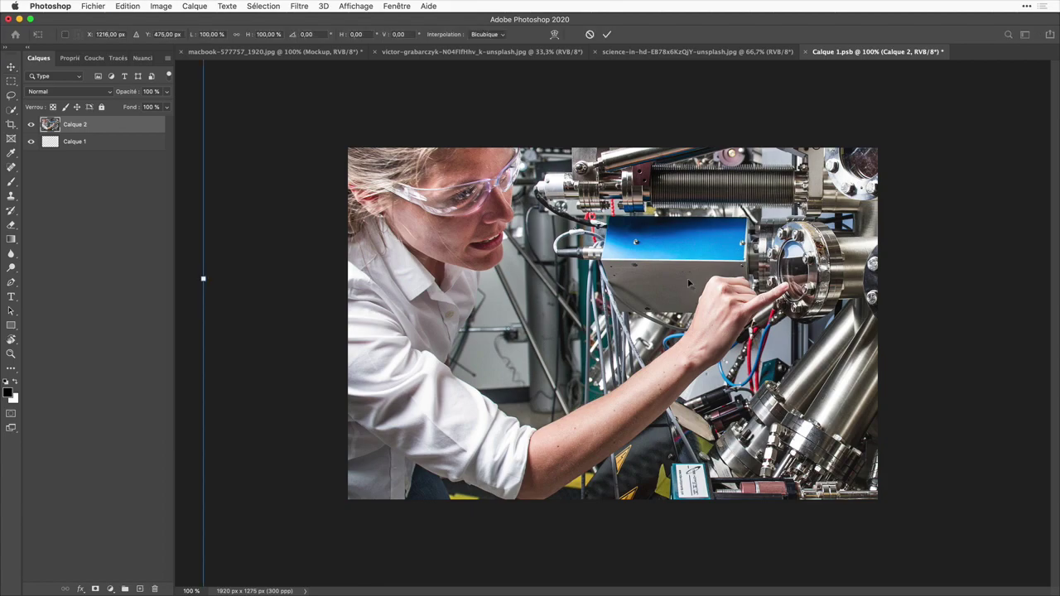
key("super+0")
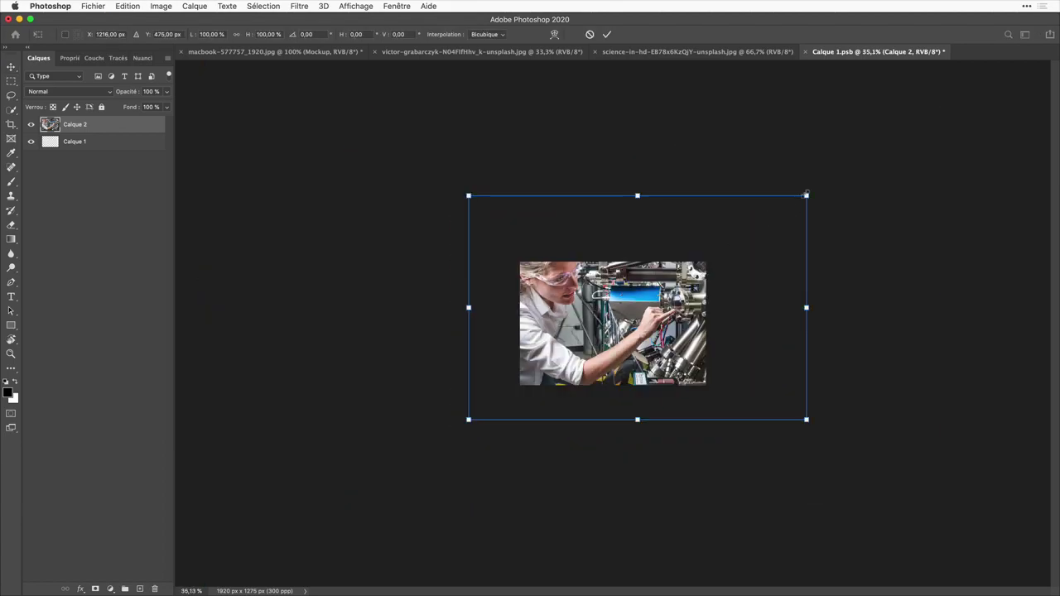
left_click_drag(805, 195, 747, 231)
key("Return")
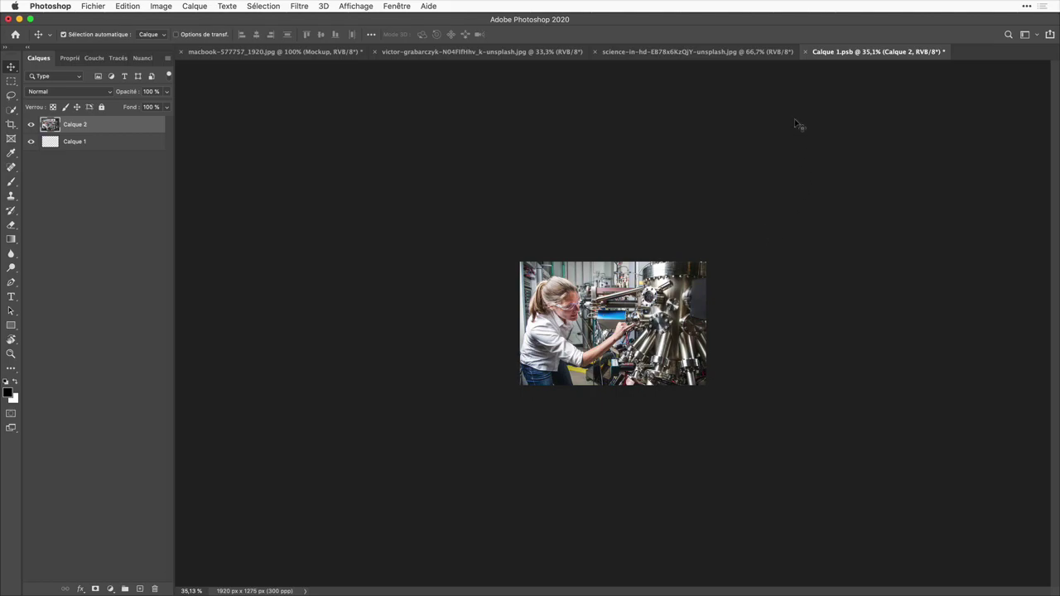
left_click(804, 52)
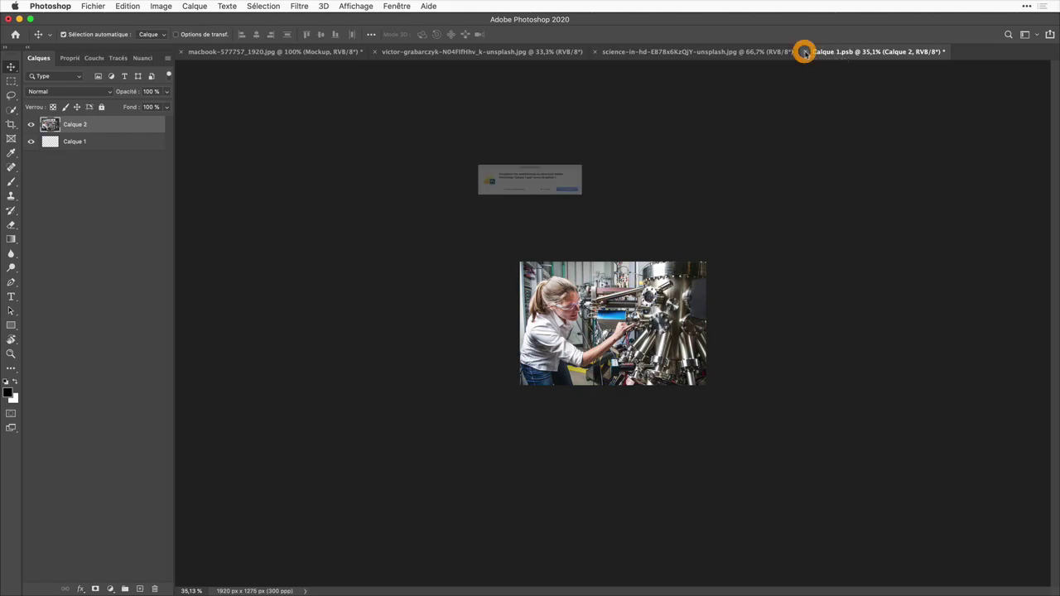
left_click(636, 207)
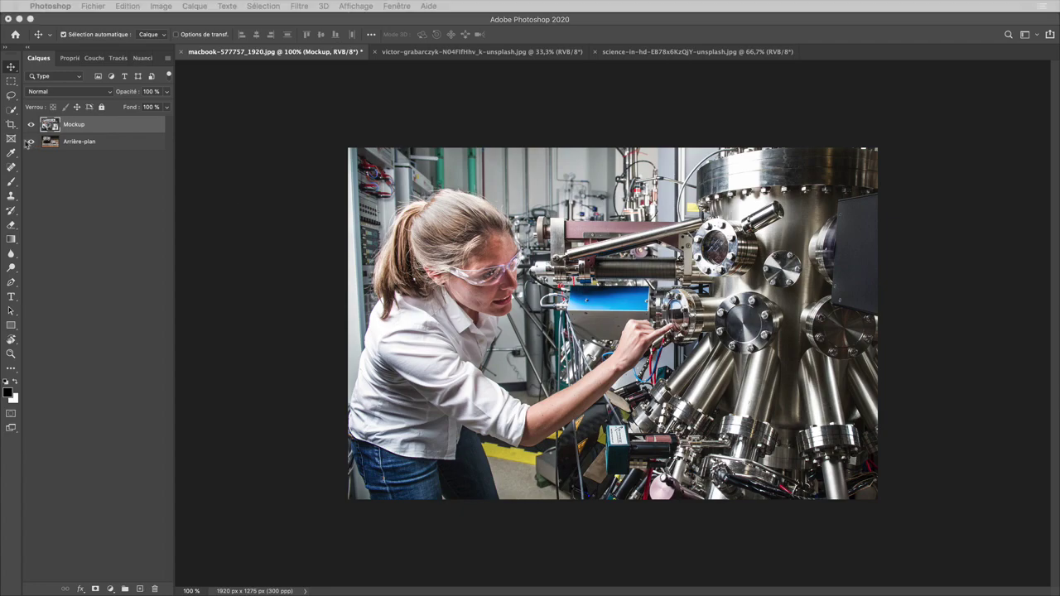
Hide the Mockup layer and duplicate it as a layer named laptop.
left_click(31, 125)
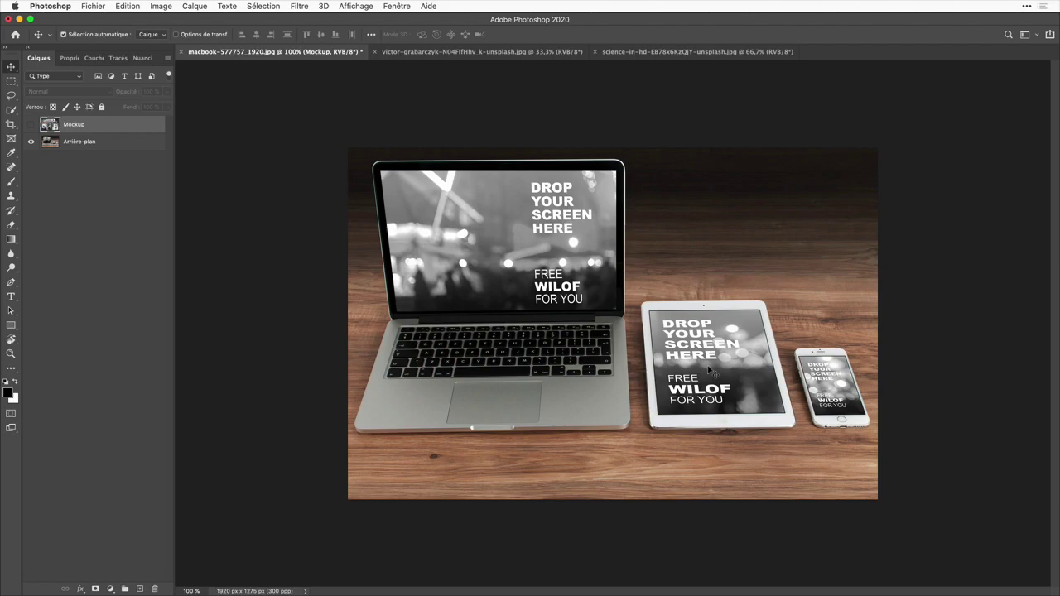
right_click(121, 120)
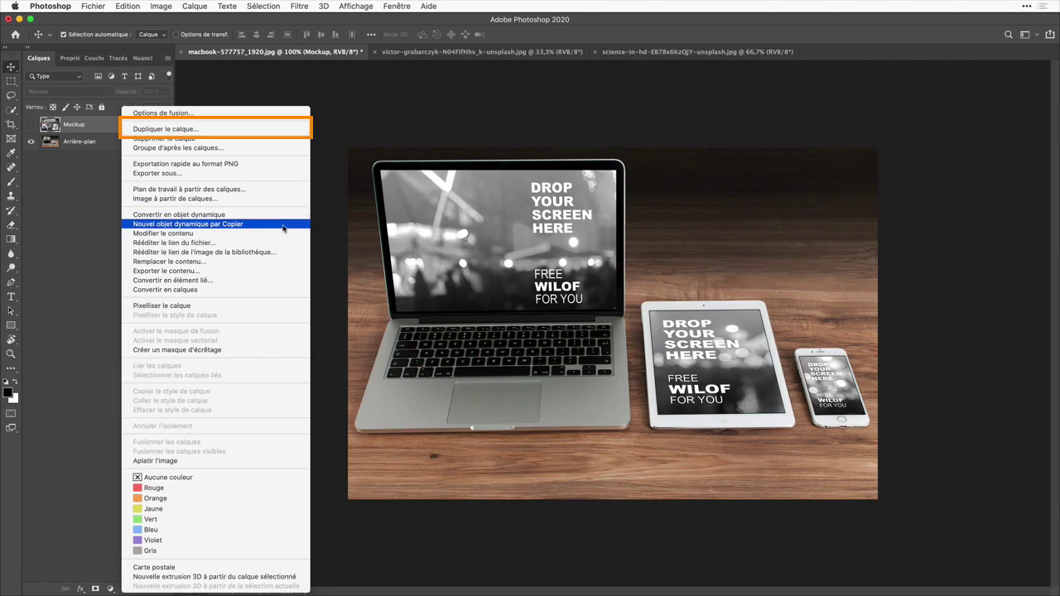
left_click(249, 130)
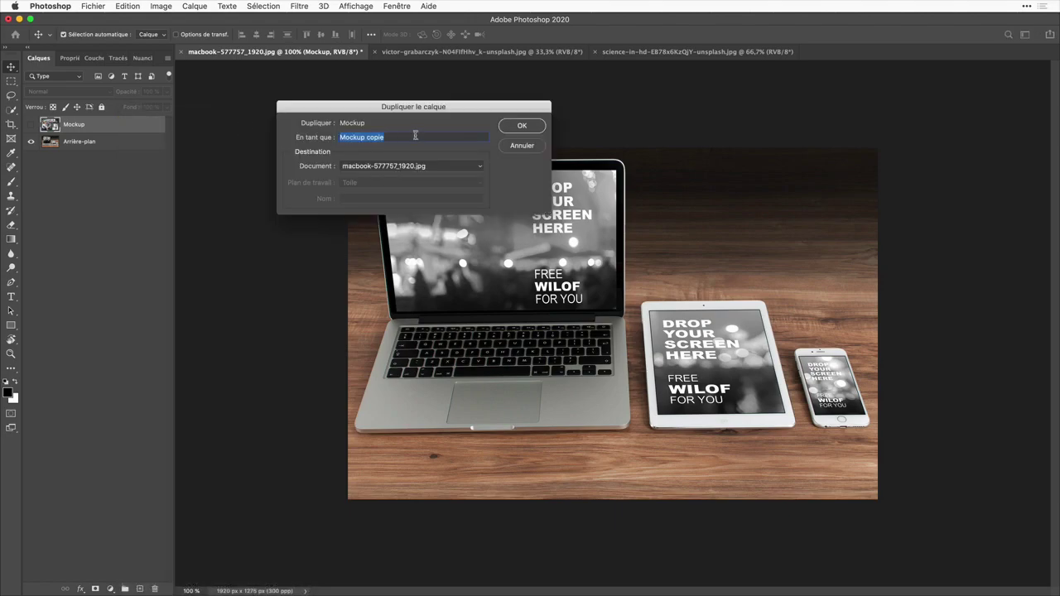
type("laptop")
key("Return")
Duplicate the laptop layer as a new layer named ipad.
right_click(107, 130)
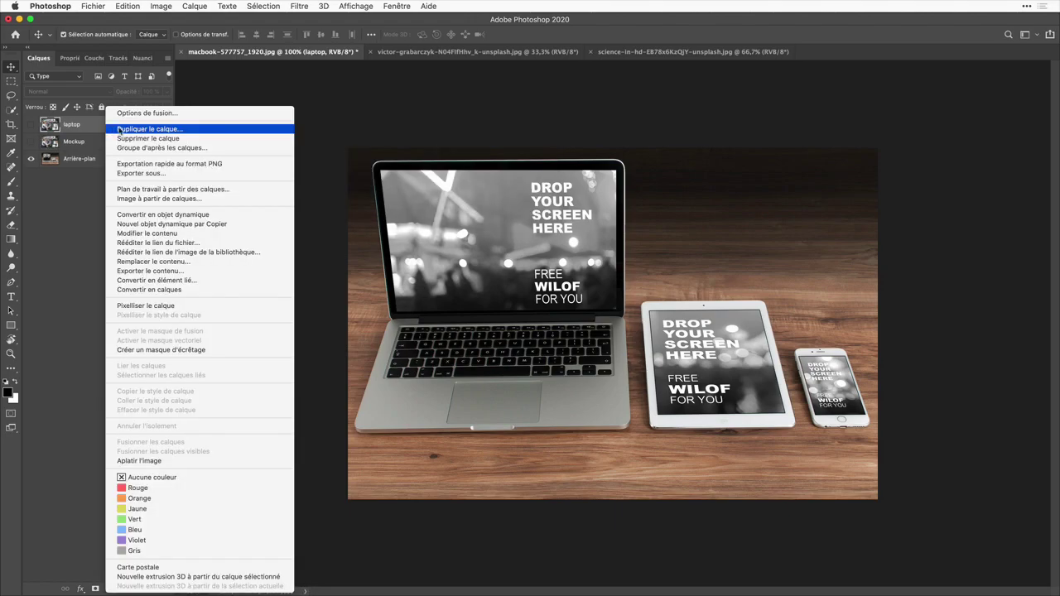
left_click(120, 130)
key("BackSpace")
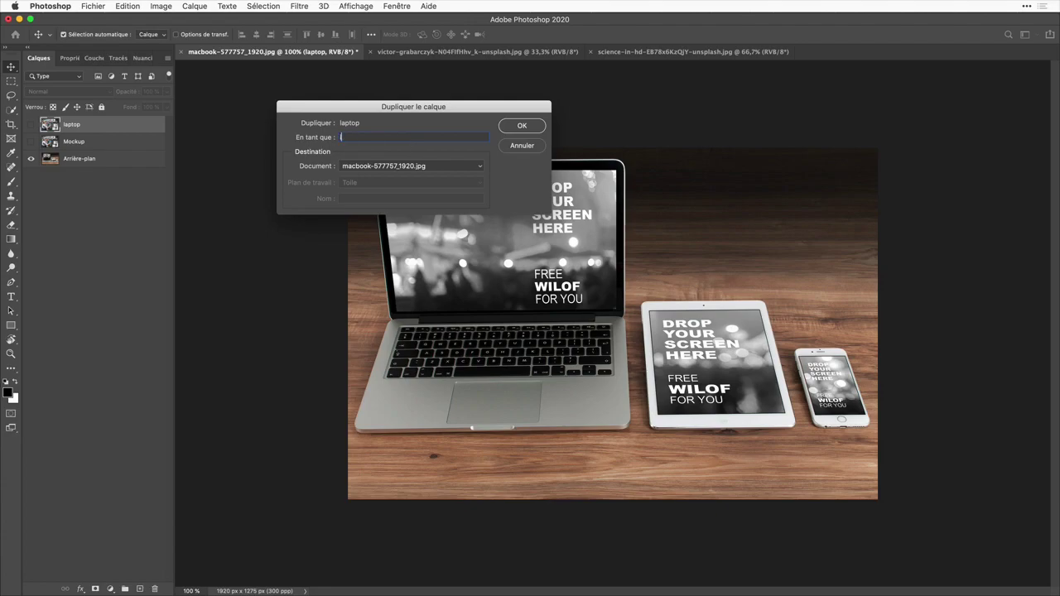
type("Ipad")
key("Return")
Duplicate ipad as iphone, move Mockup to the top, and show the laptop layer.
right_click(135, 133)
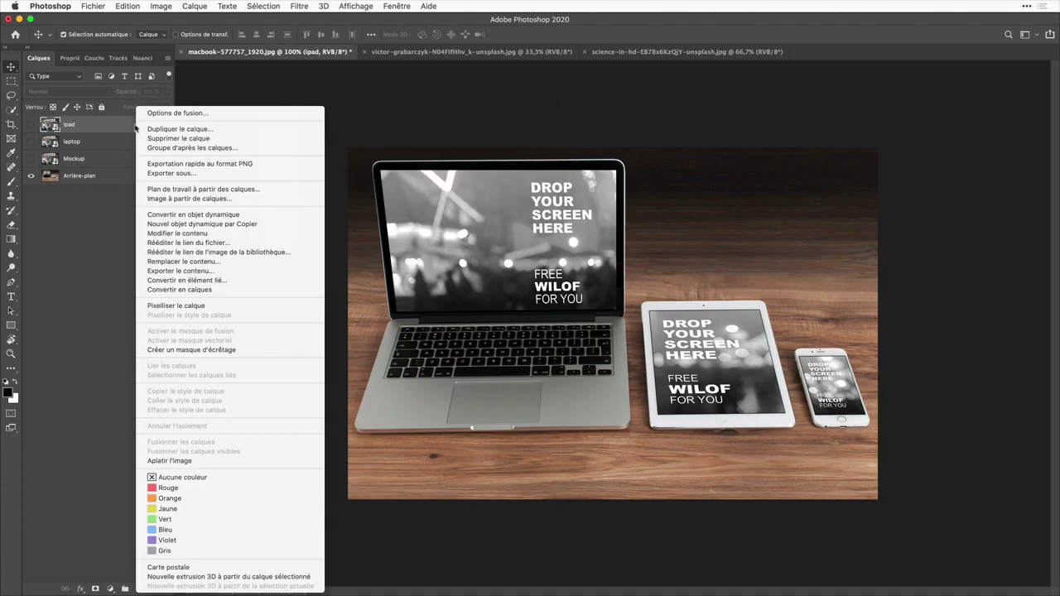
left_click(161, 127)
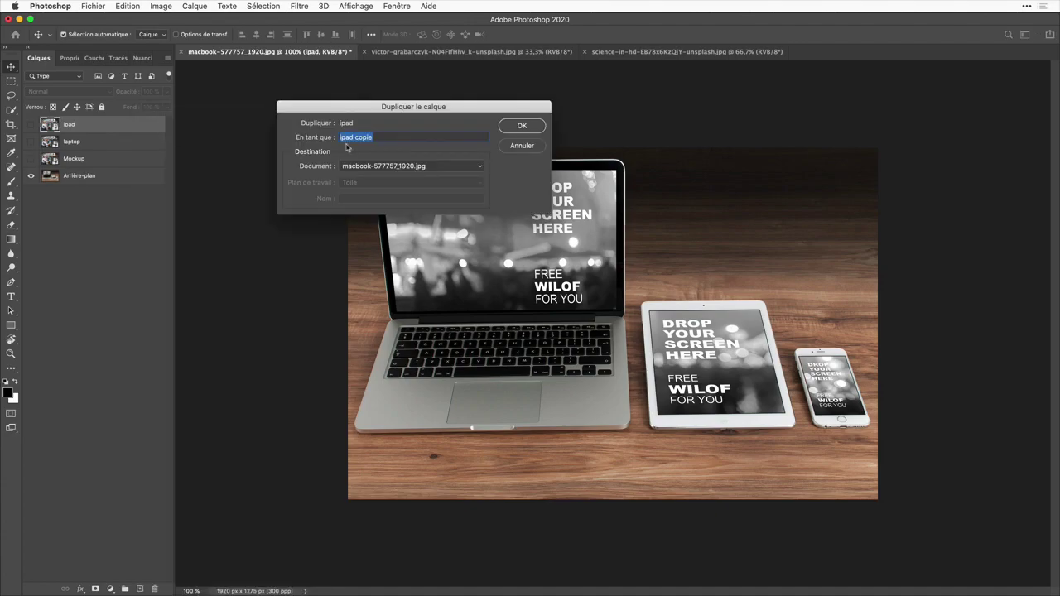
type("iphone")
key("Return")
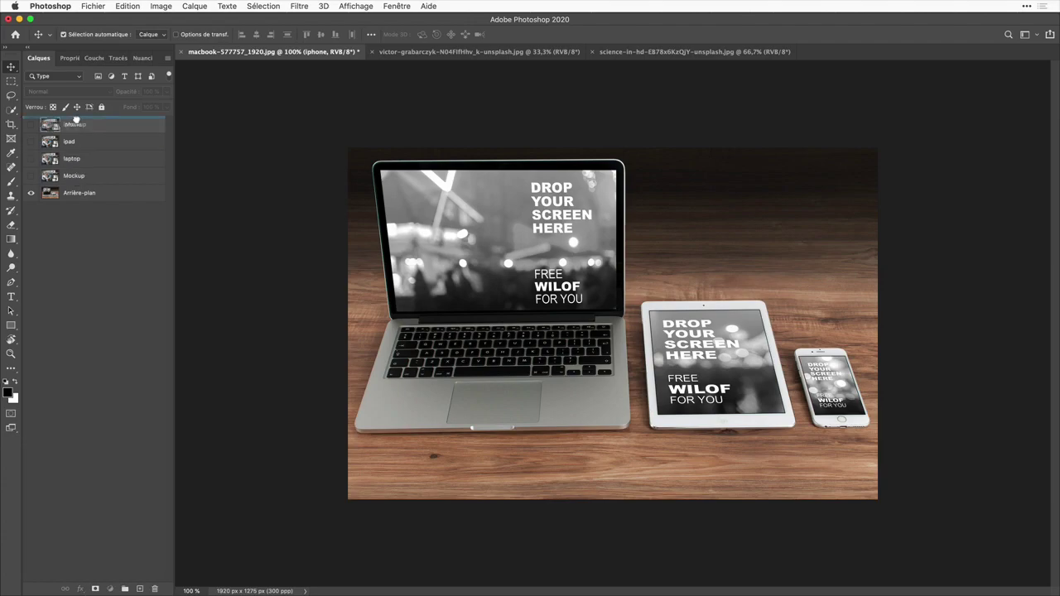
left_click_drag(73, 179, 79, 120)
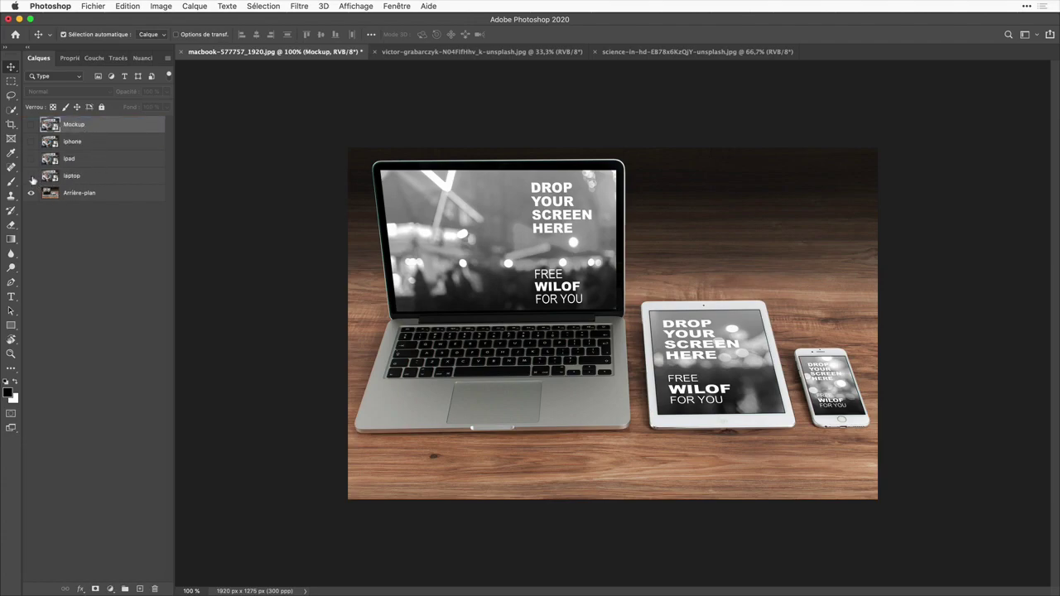
left_click(31, 177)
Scale, move and corner-distort the laptop layer's lab photo onto the laptop screen.
left_click(73, 175)
key("super+t")
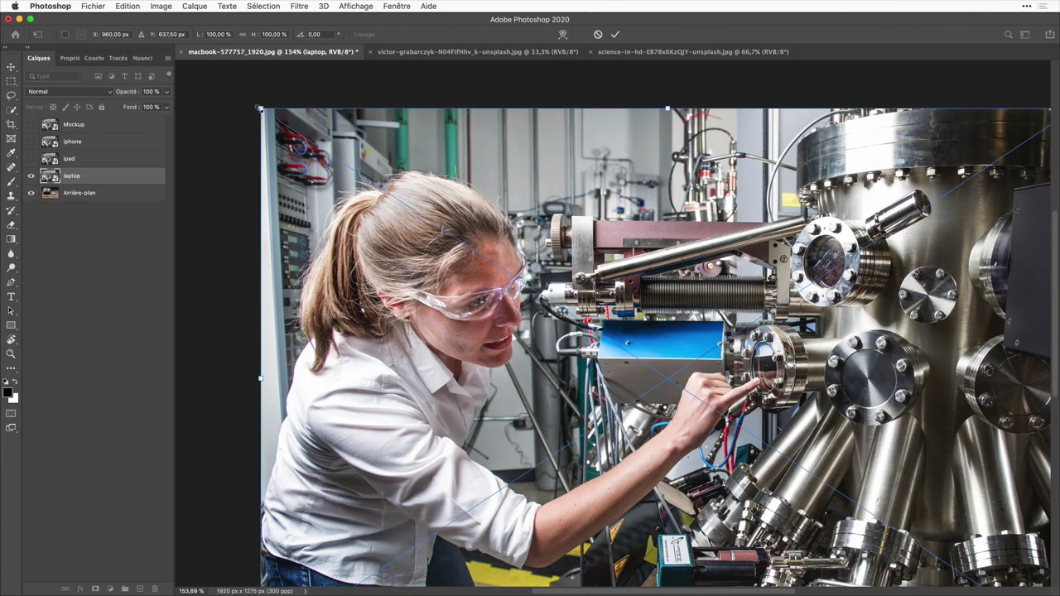
left_click_drag(260, 108, 766, 447)
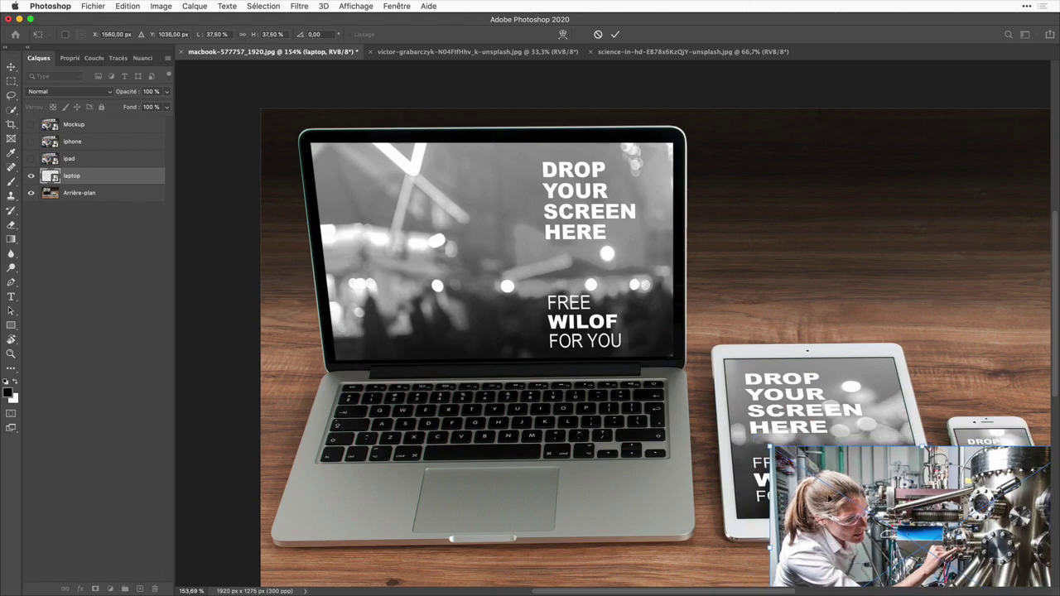
mouse_move(864, 479)
left_mouse_down()
mouse_move(426, 184)
mouse_move(392, 186)
left_mouse_up()
left_click_drag(617, 345, 674, 385)
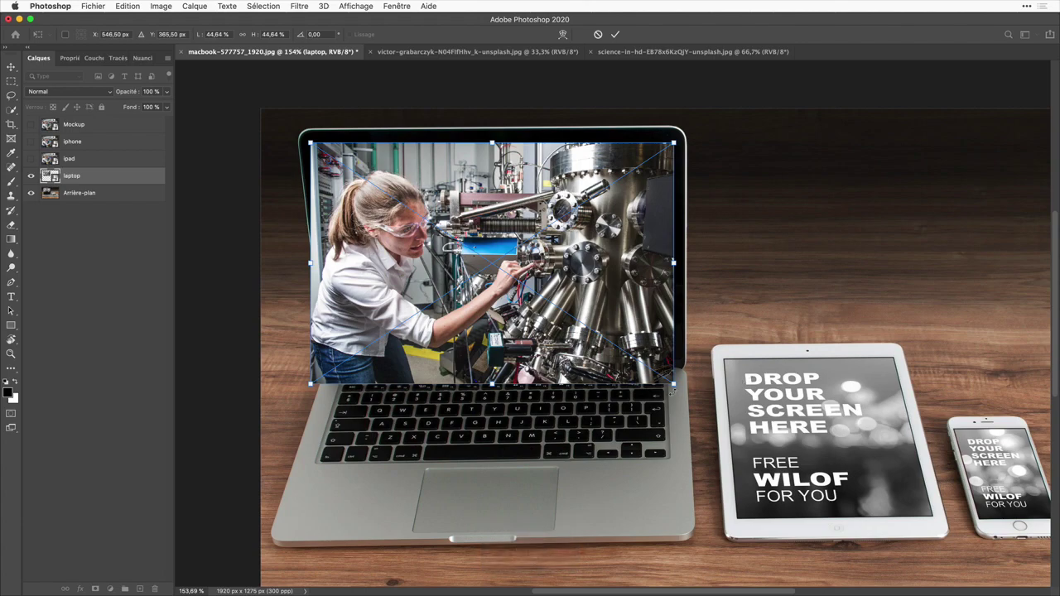
key("super")
left_click_drag(674, 385, 672, 357)
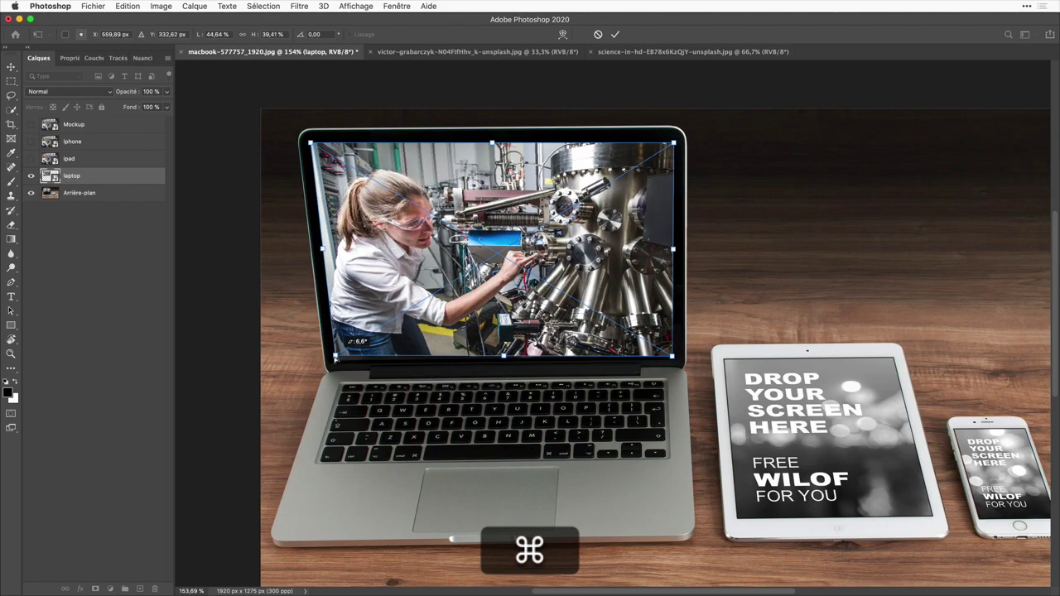
left_click(614, 34)
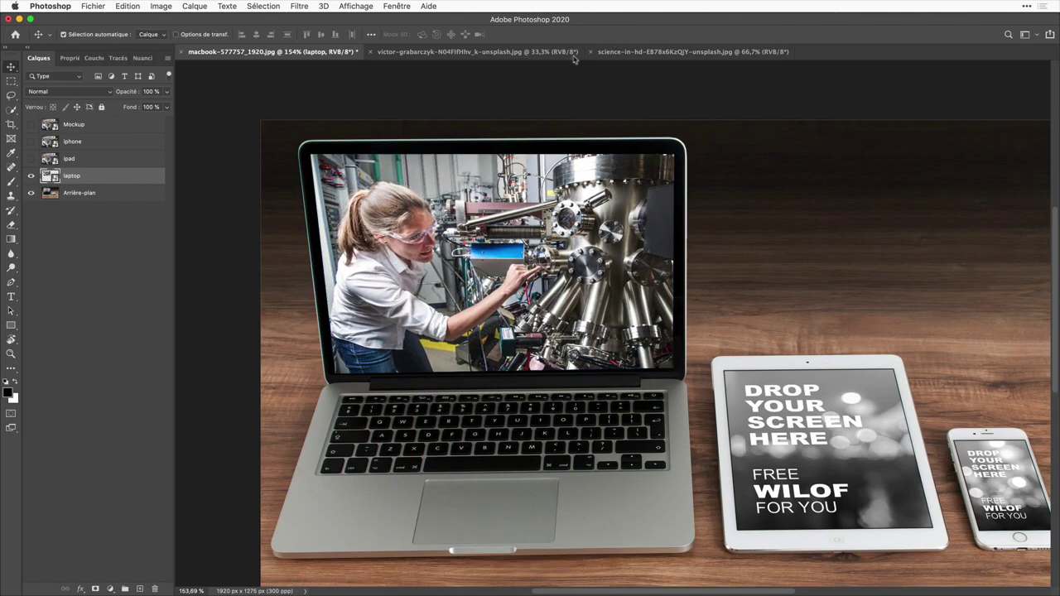
Add an inner shadow to the laptop layer and hide it.
left_click(81, 589)
left_click(132, 502)
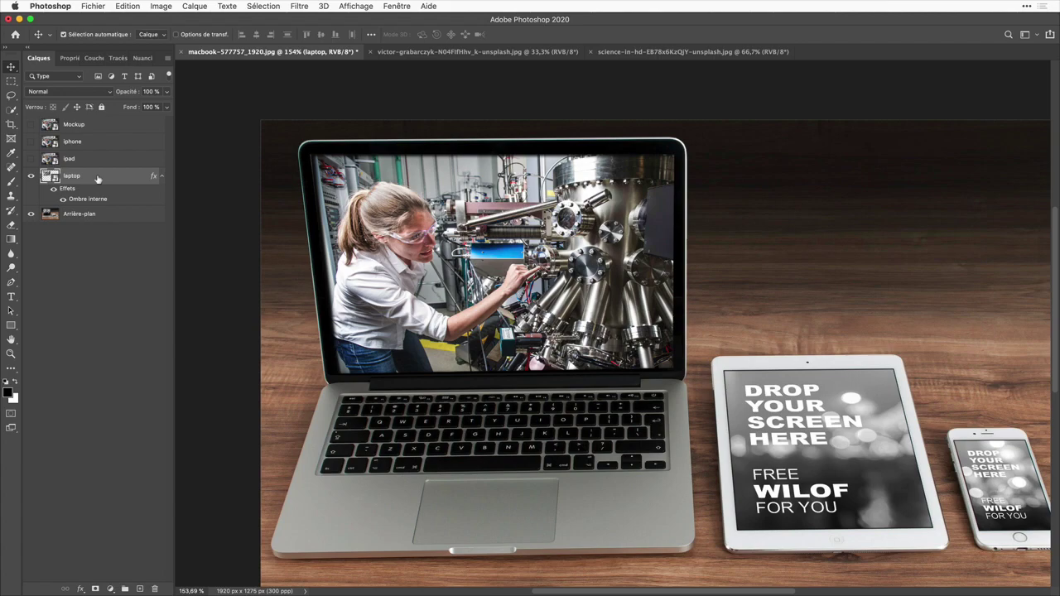
left_click(30, 177)
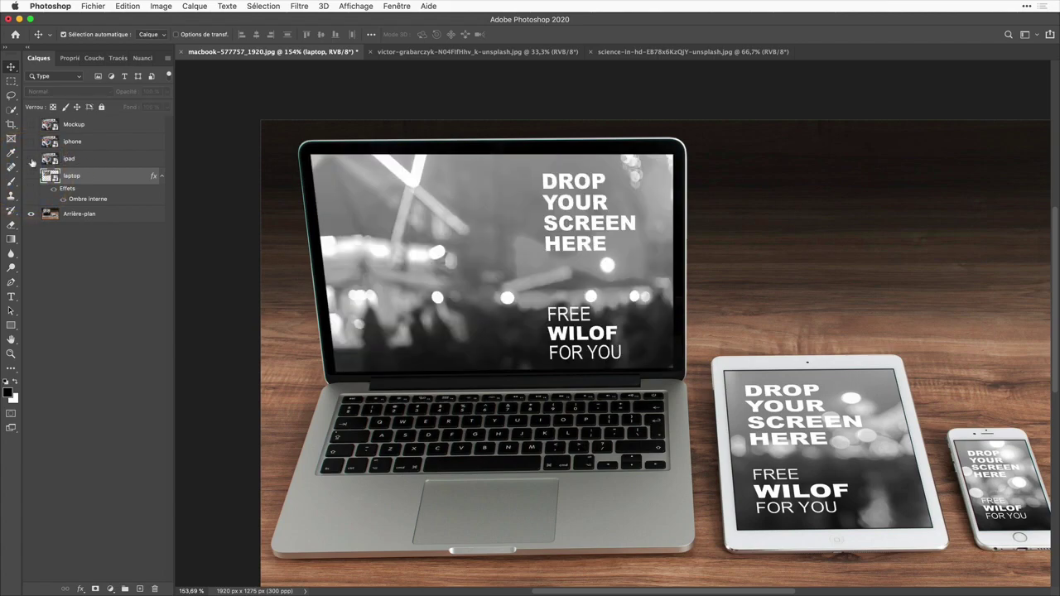
Scale, move, rotate and corner-distort the ipad photo onto the tablet screen, then hide it.
left_click(31, 158)
key("ctrl+t")
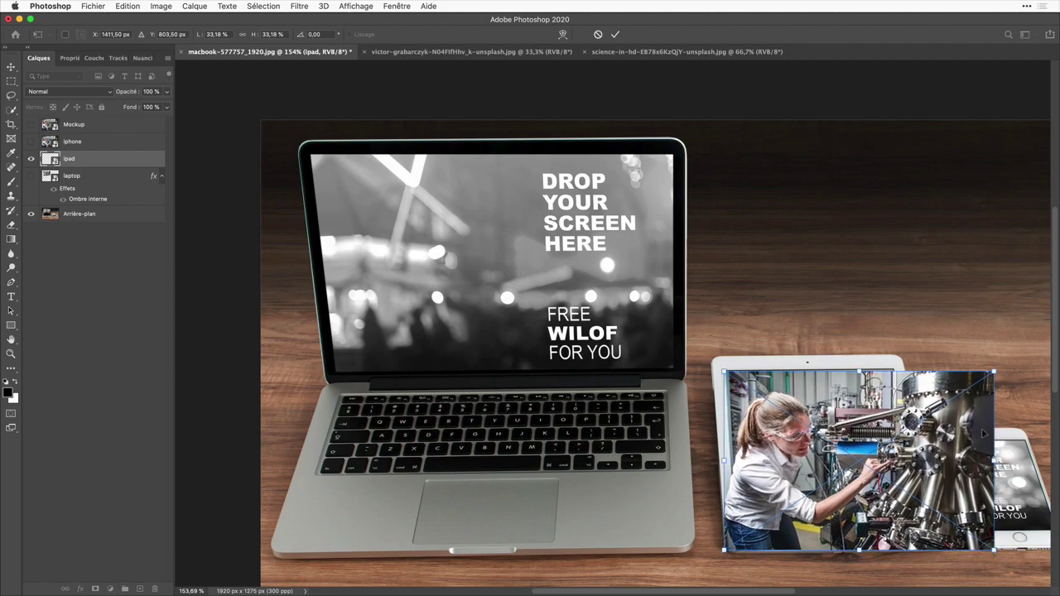
left_click_drag(994, 371, 883, 446)
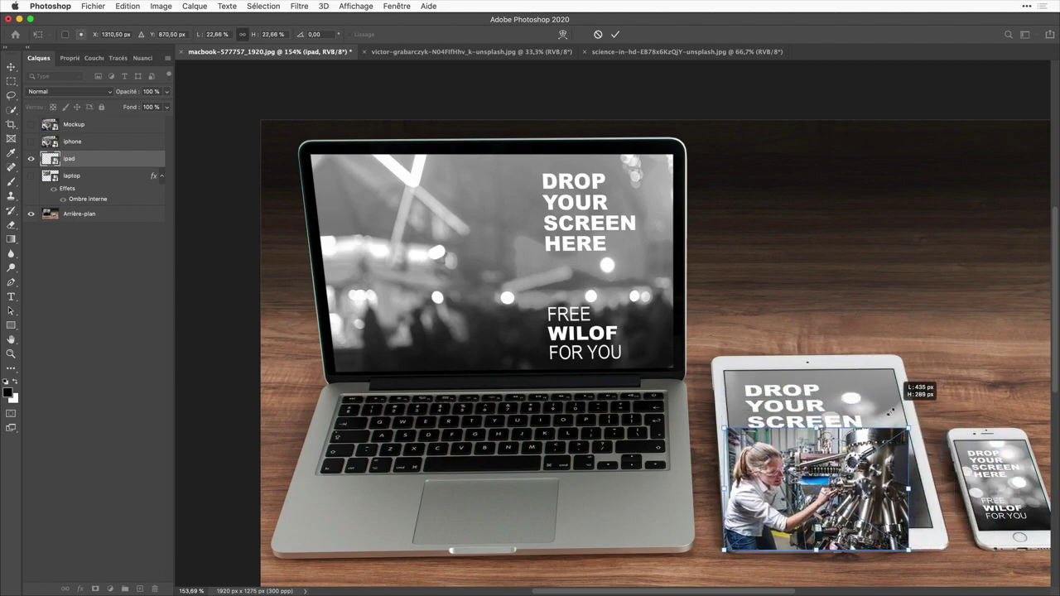
left_click_drag(787, 468, 787, 393)
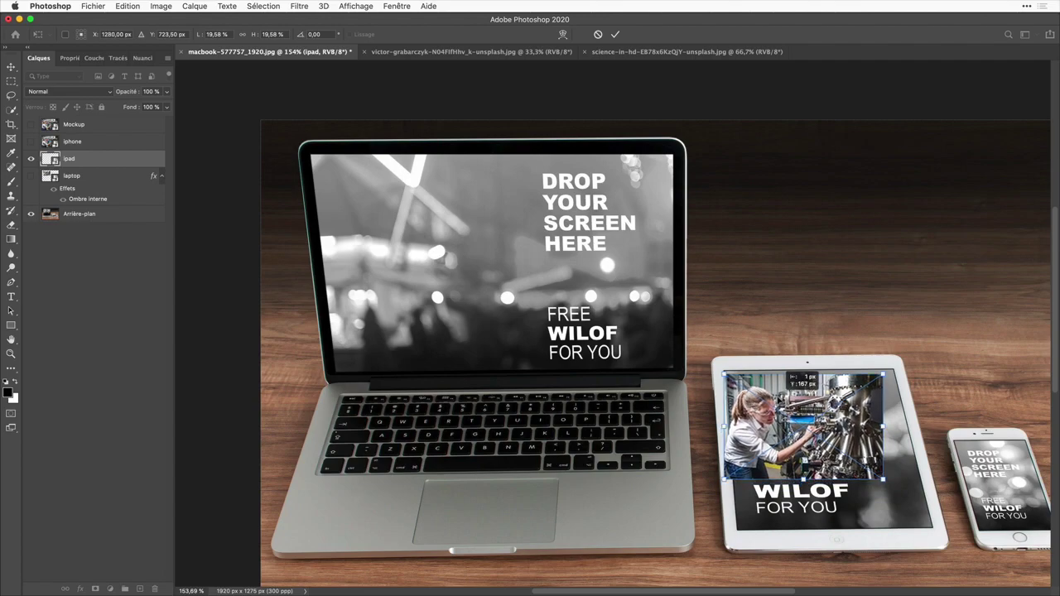
left_click_drag(884, 423, 897, 421)
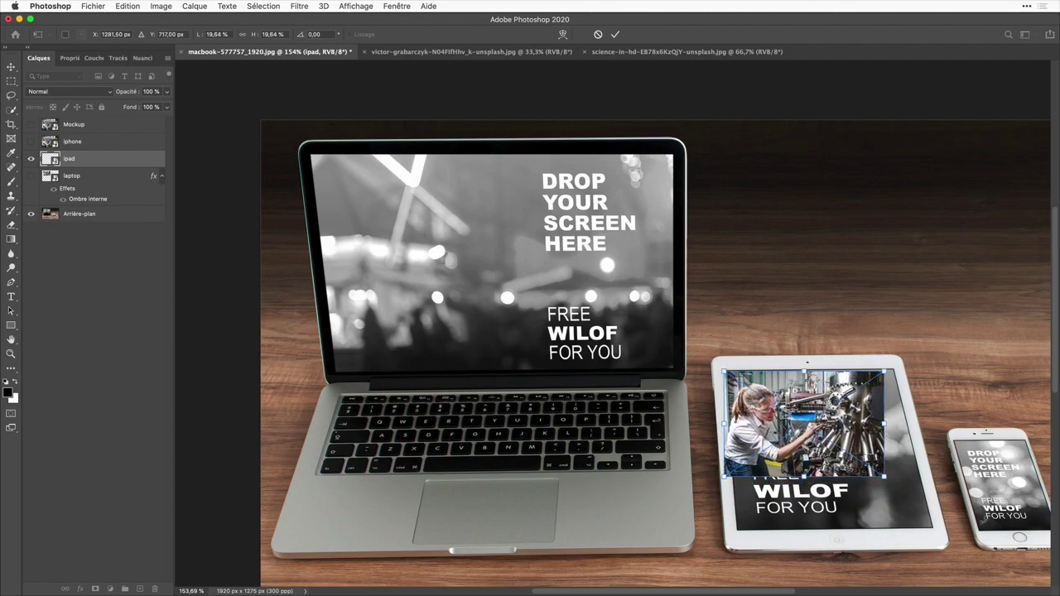
left_click_drag(875, 360, 871, 363)
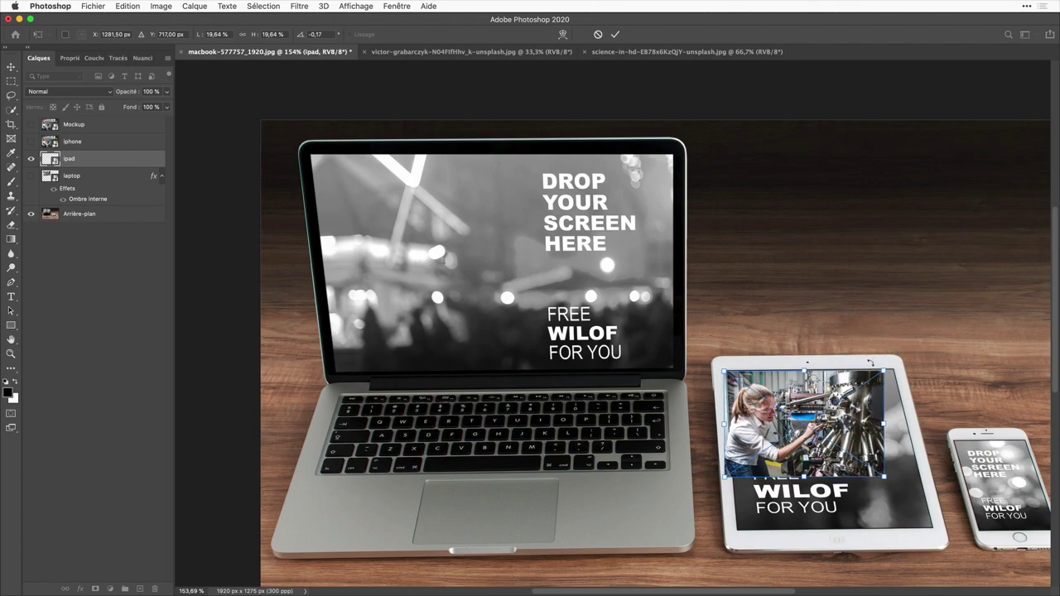
left_click_drag(885, 478, 896, 485)
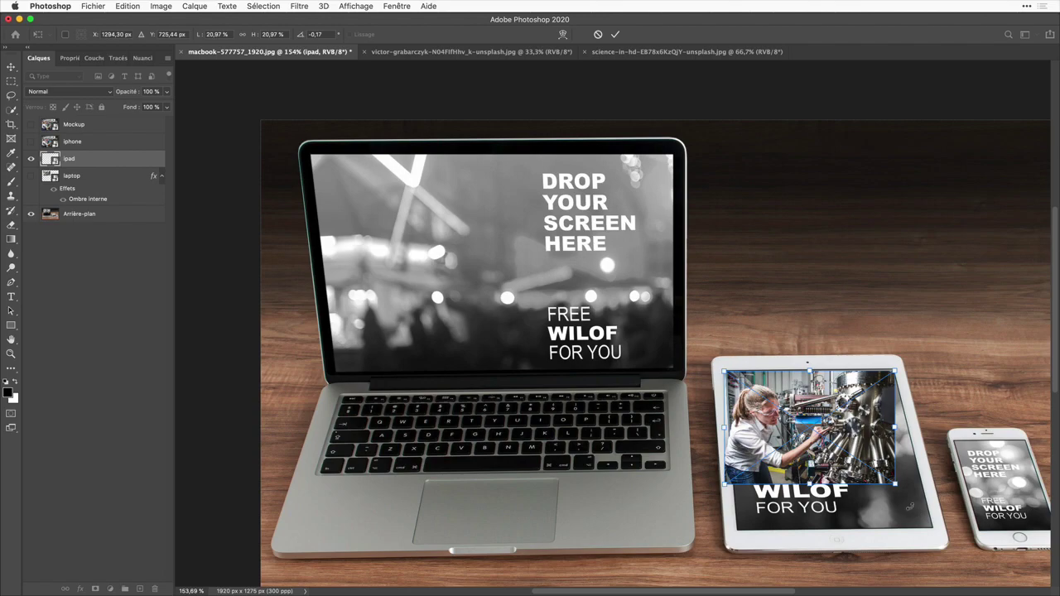
left_click_drag(895, 484, 934, 527)
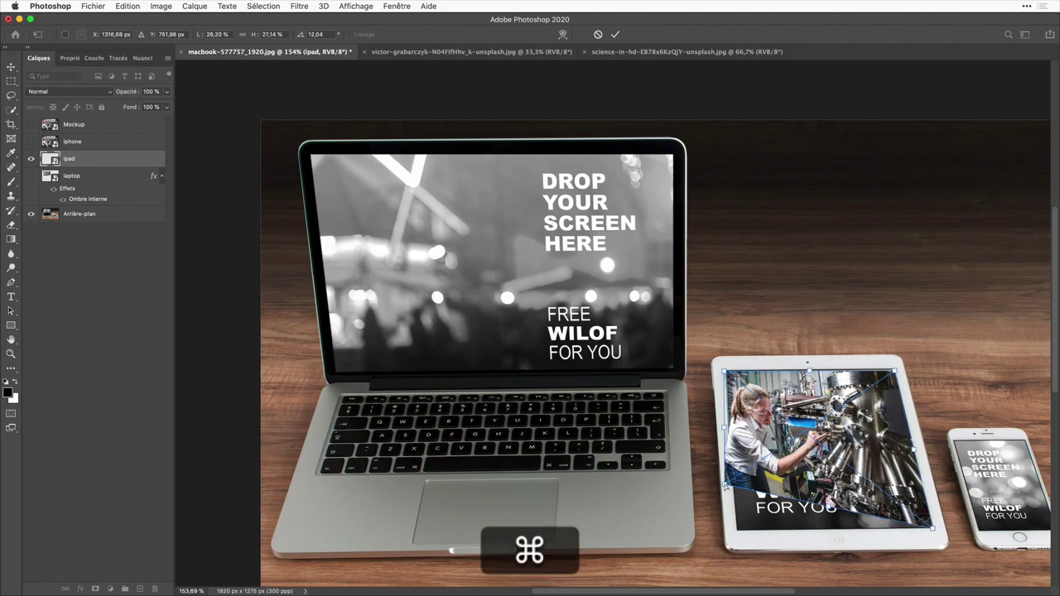
key("Return")
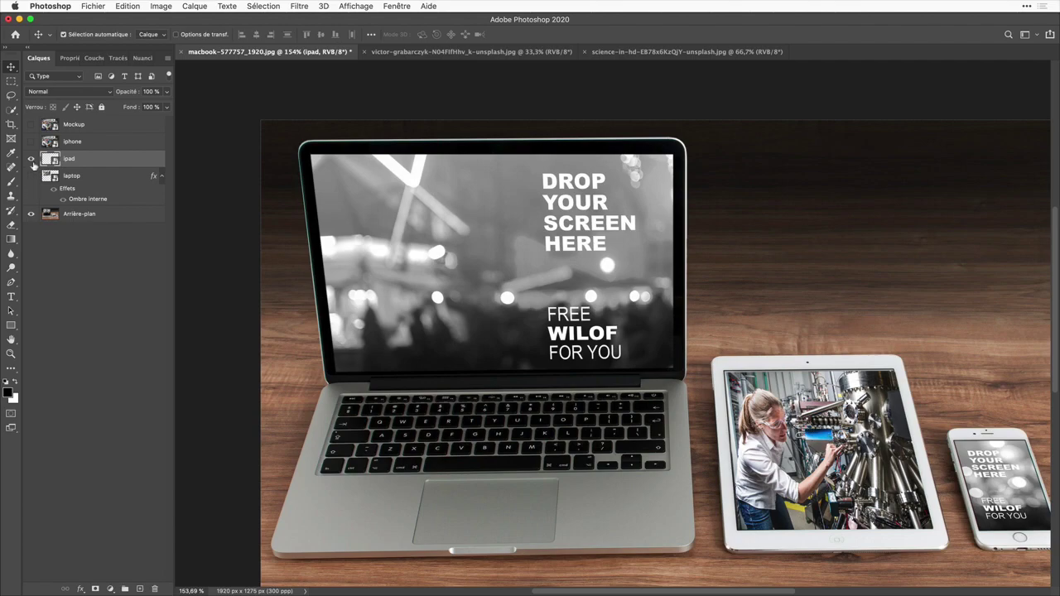
left_click(30, 159)
Tilt and corner-stretch the iphone layer's lab photo onto the phone screen, then hide it.
left_click(95, 139)
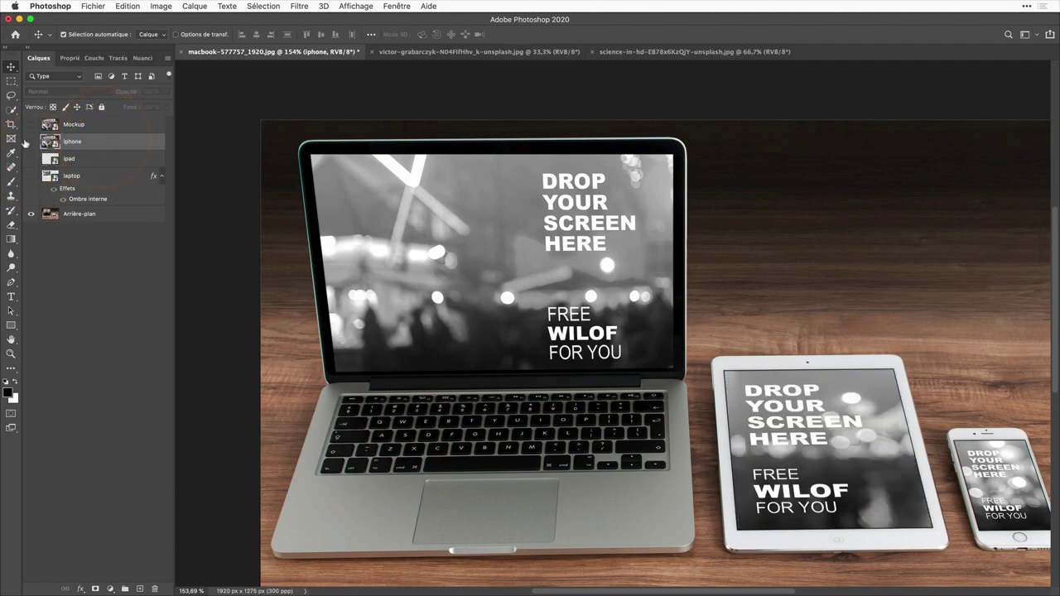
left_click(30, 142)
key("super+t")
scroll(998, 488, "up", 5)
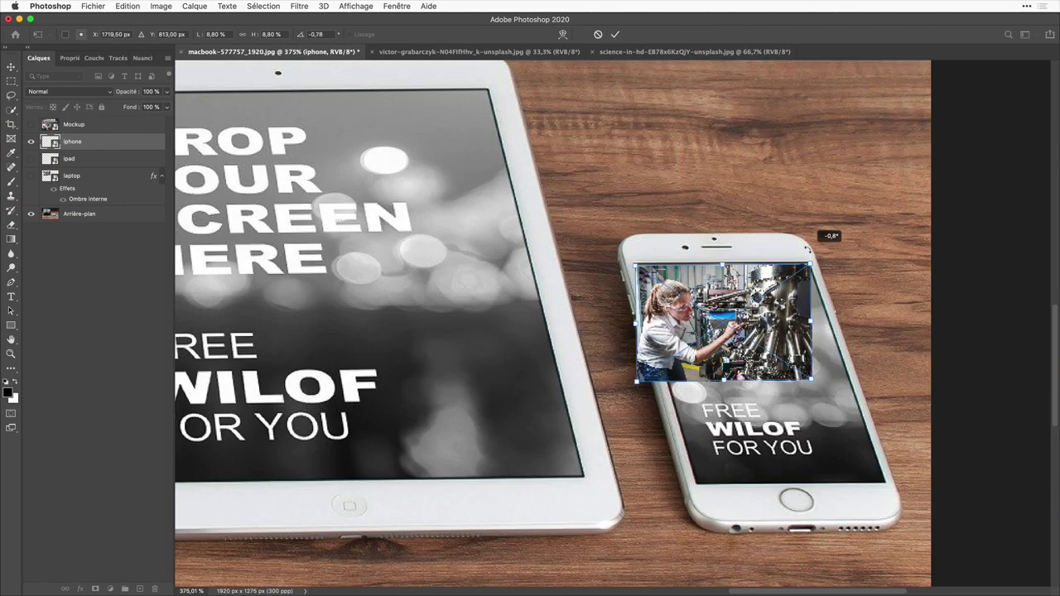
left_click_drag(812, 258, 806, 249)
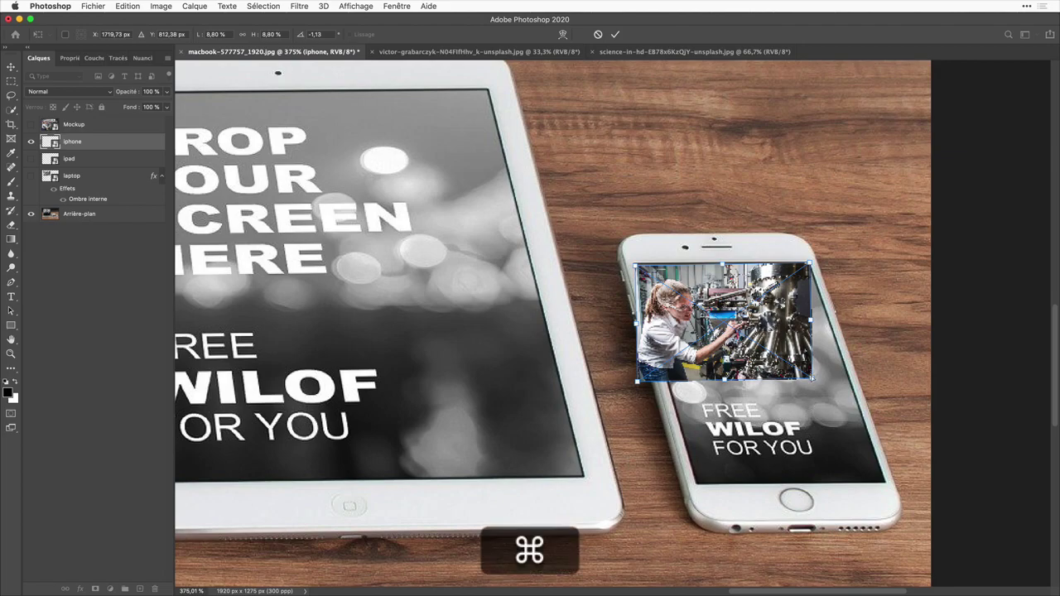
left_click_drag(822, 394, 883, 481)
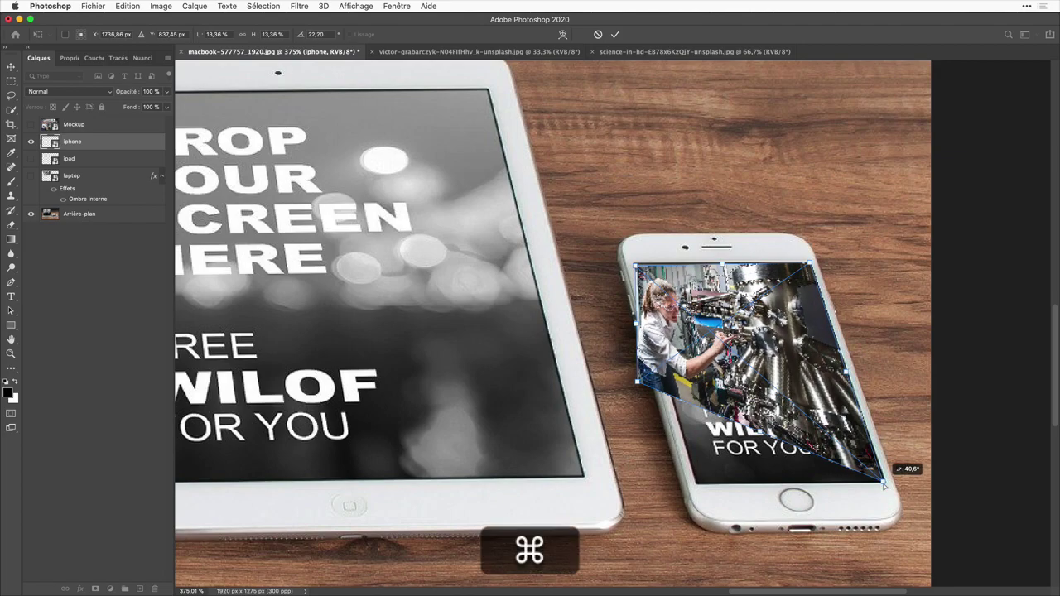
left_click_drag(884, 486, 886, 488)
key("super+0")
key("Return")
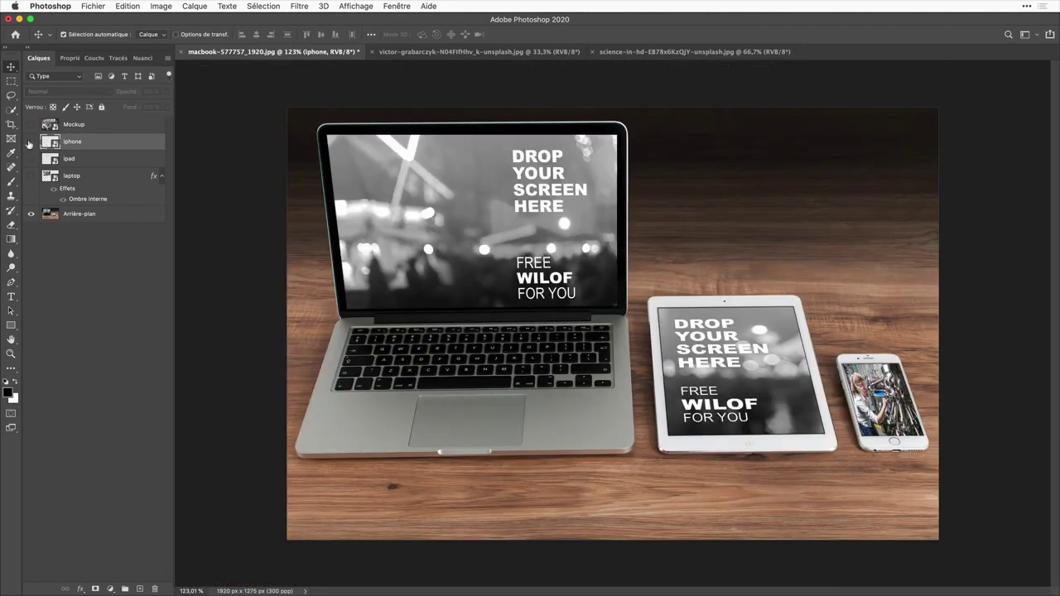
left_click(31, 143)
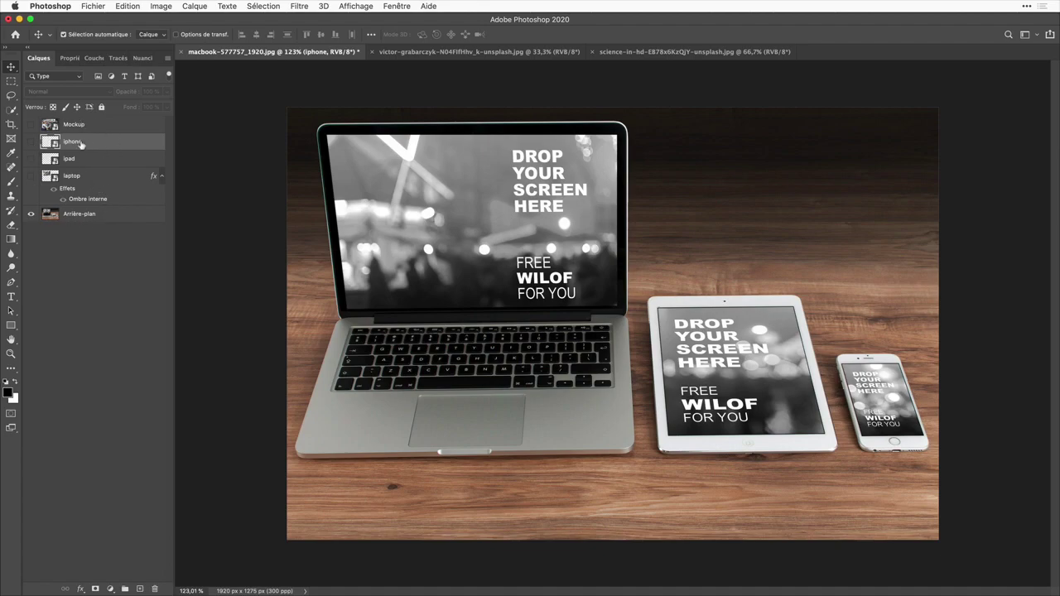
Group iphone, ipad, laptop and Arrière-plan as maquette, showing all device photos.
left_click(97, 215, "shift")
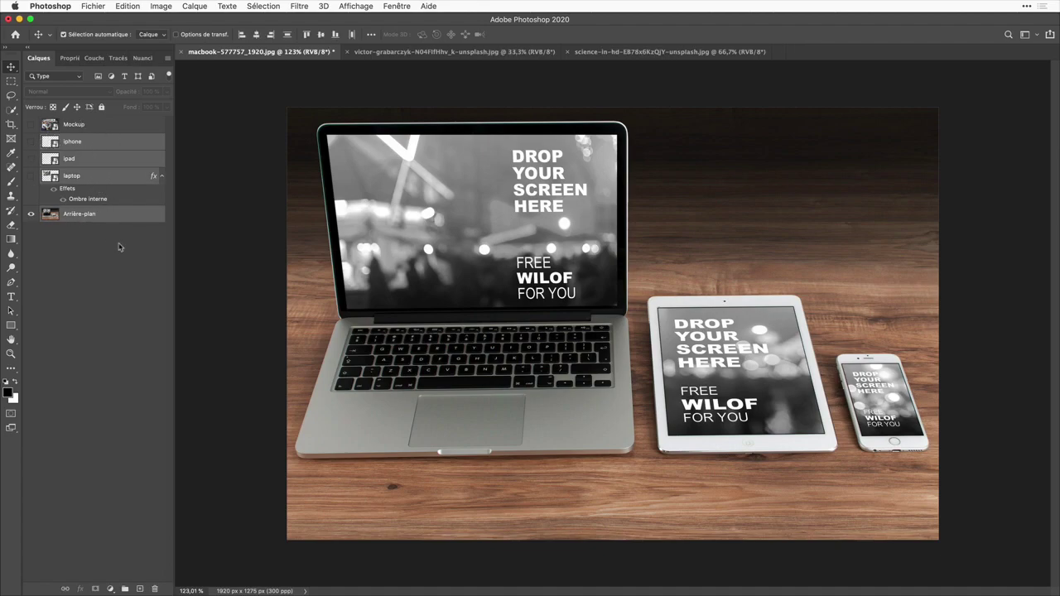
right_click(158, 144)
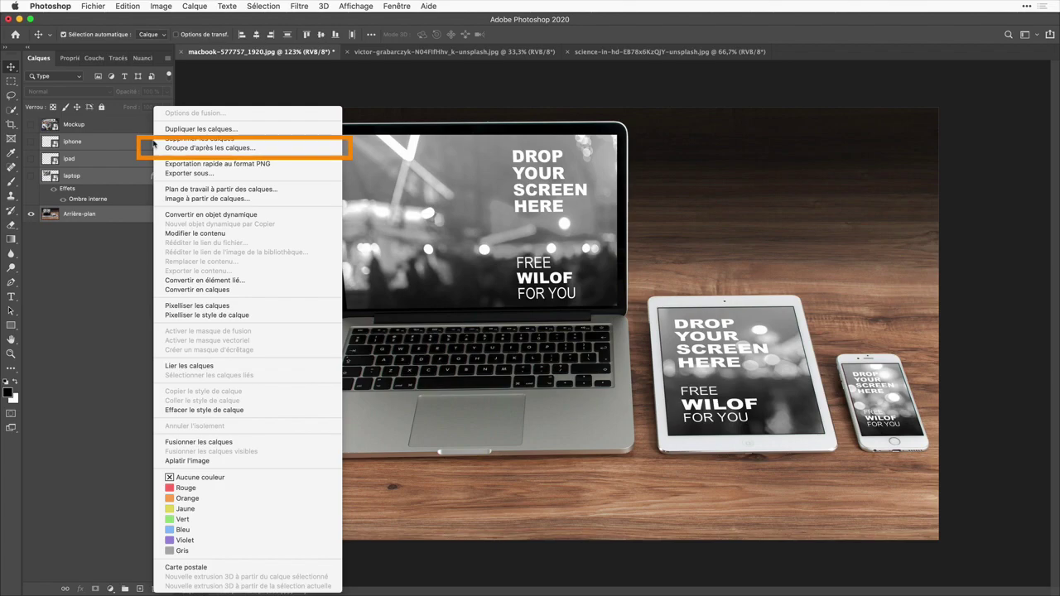
left_click(207, 148)
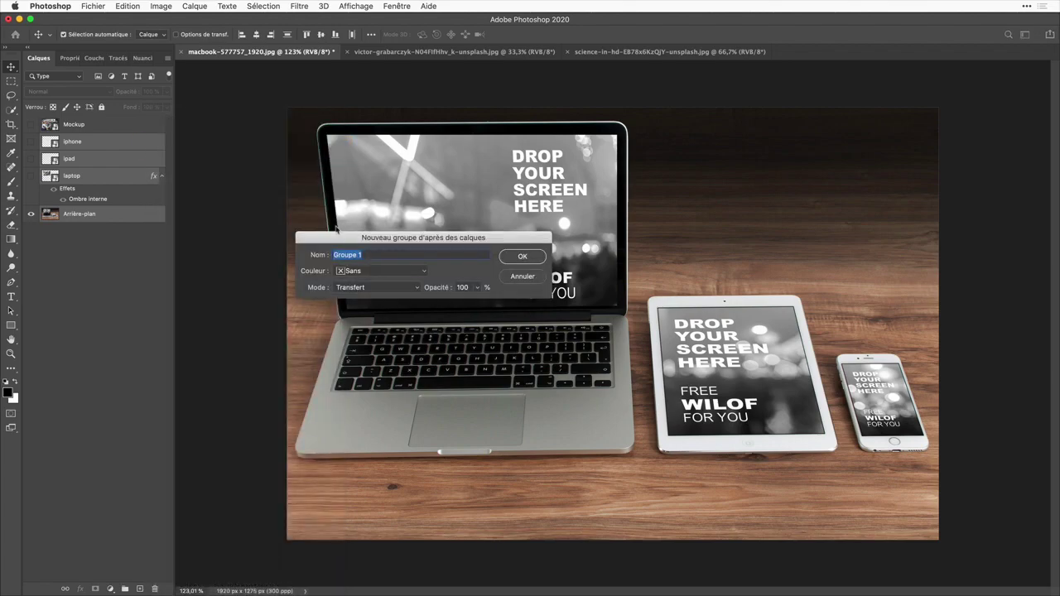
type("maque")
type("tte")
key("Return")
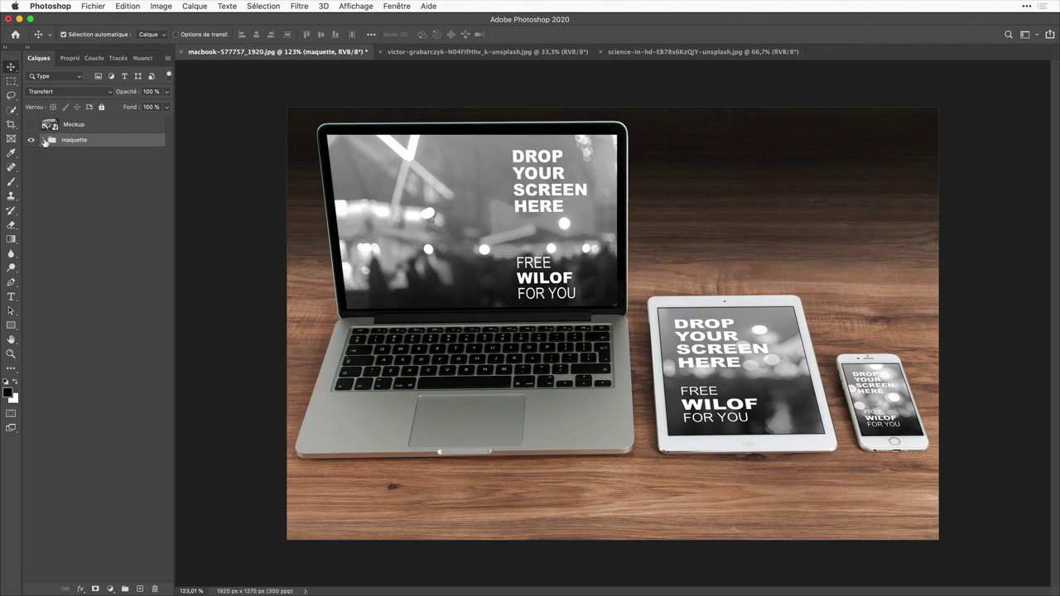
left_click(44, 141)
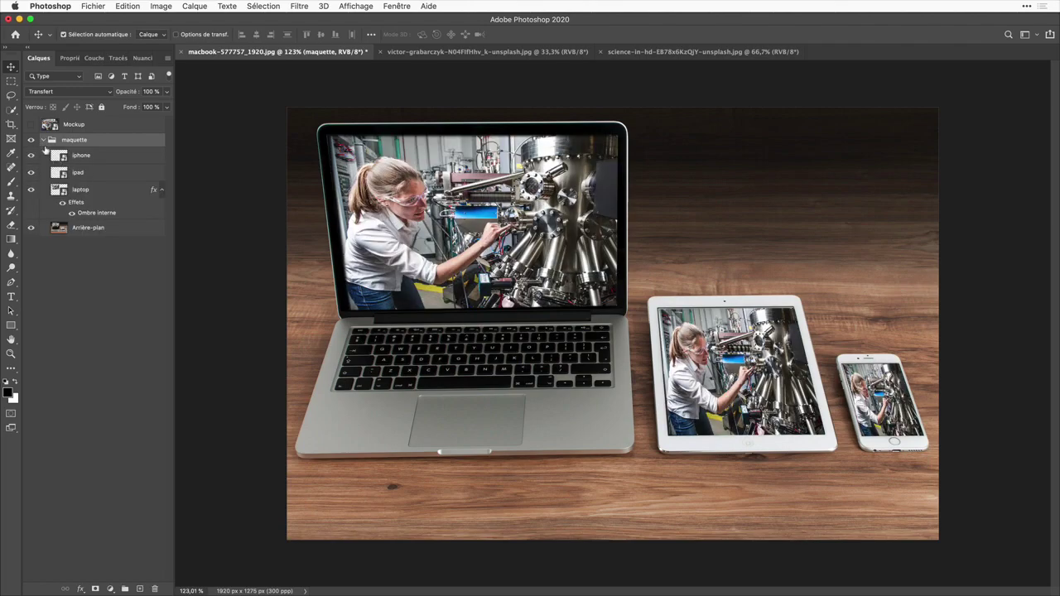
left_click(43, 141)
Open the Mockup contents and delete the lab photo layer Calque 2.
double_click(49, 124)
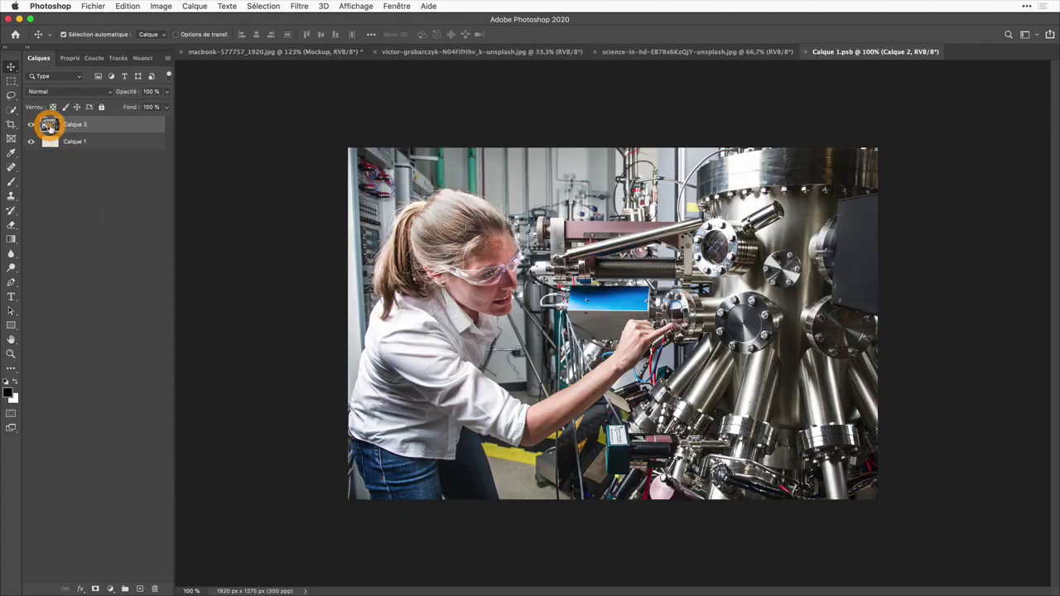
left_click(157, 589)
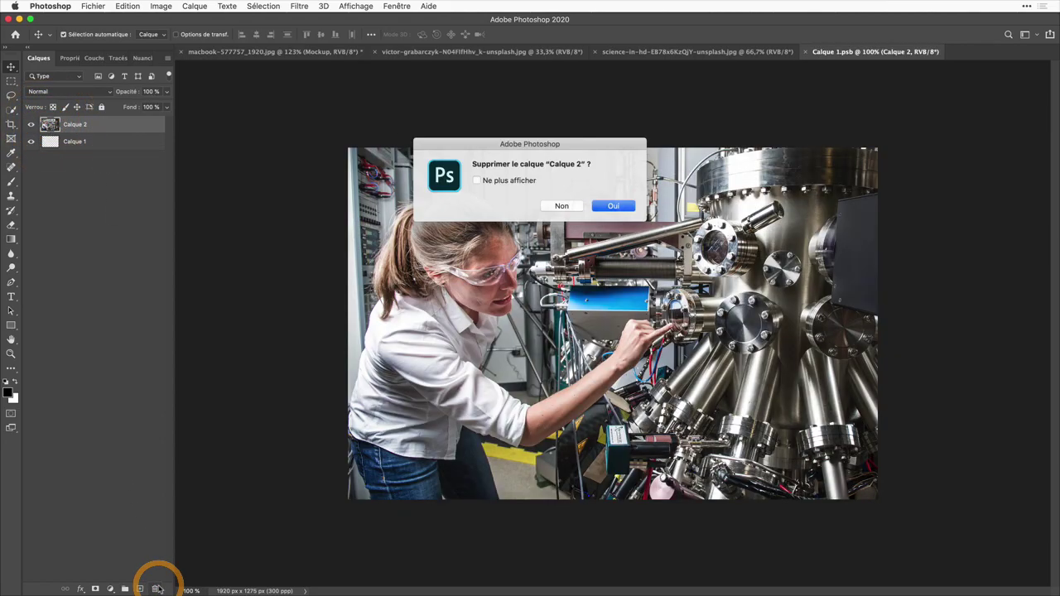
left_click(618, 206)
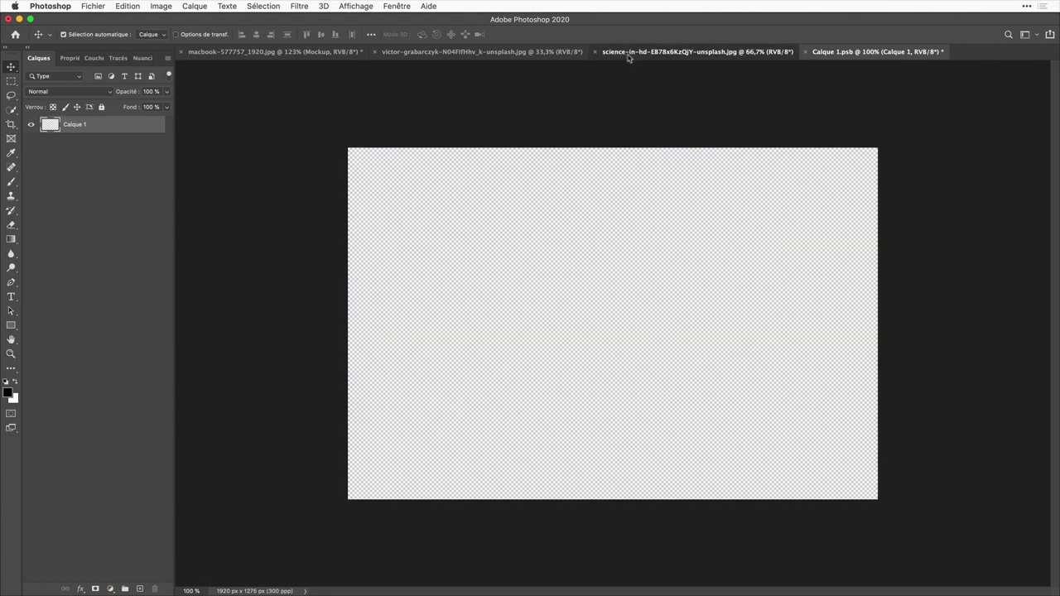
Place the dog photo into the Mockup contents, then close and save it.
left_click(629, 52)
left_click(522, 53)
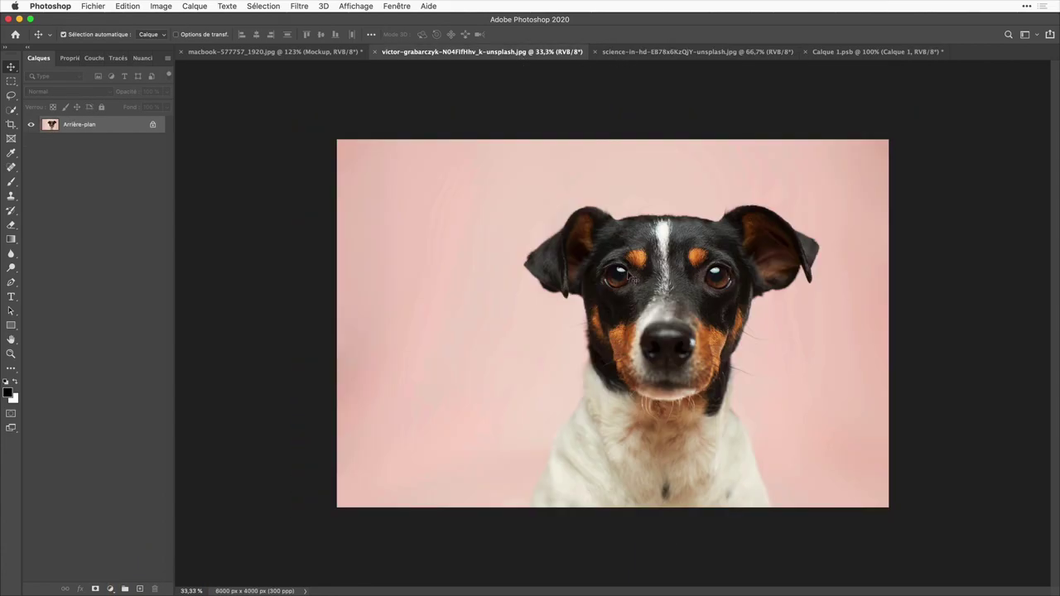
mouse_move(631, 273)
left_mouse_down()
mouse_move(836, 63)
mouse_move(629, 315)
left_mouse_up()
key("ctrl+t")
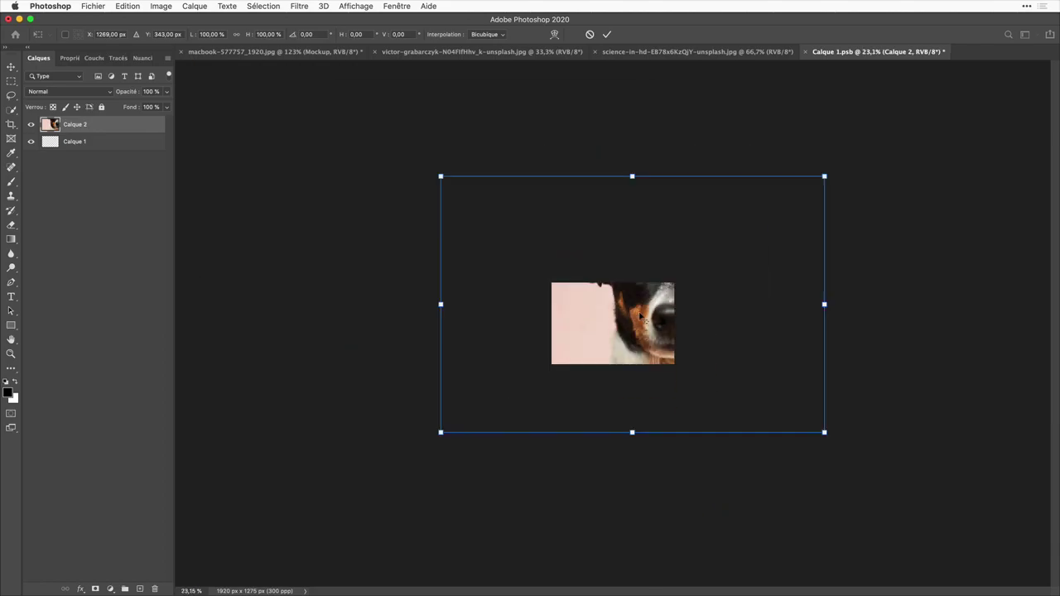
key("Return")
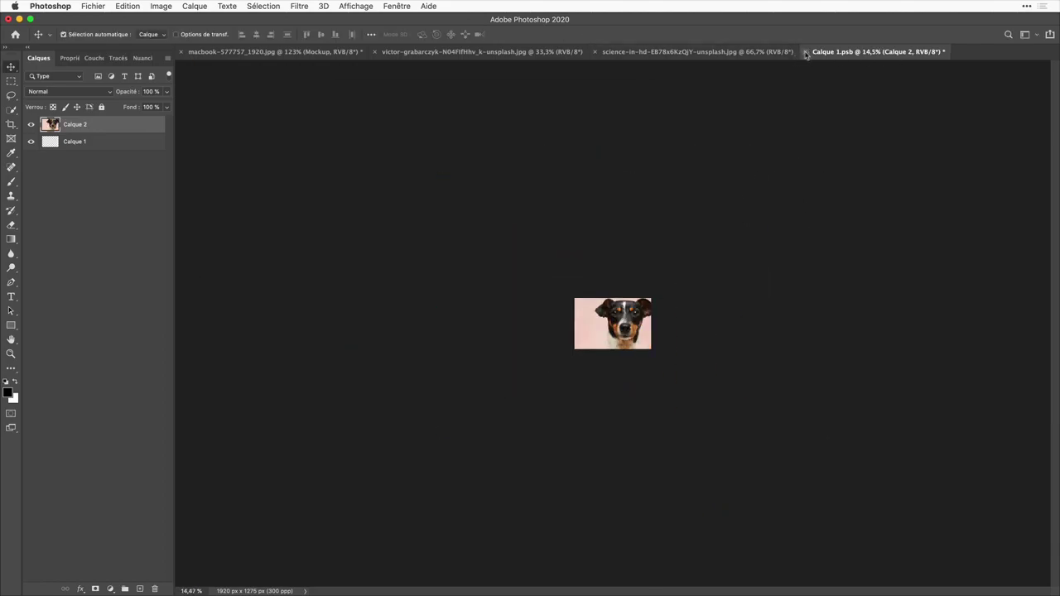
left_click(803, 52)
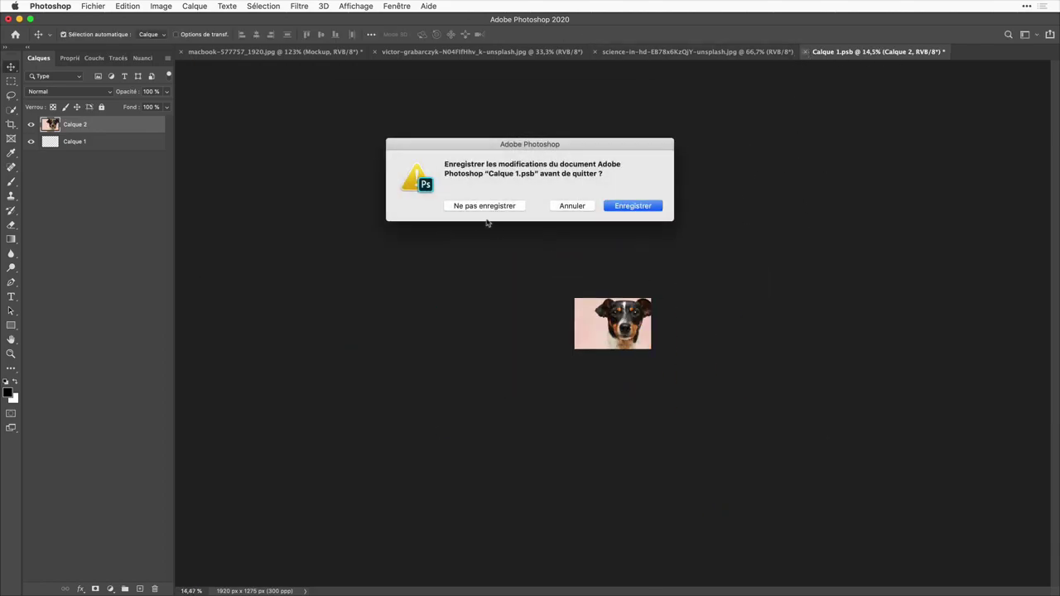
left_click(631, 206)
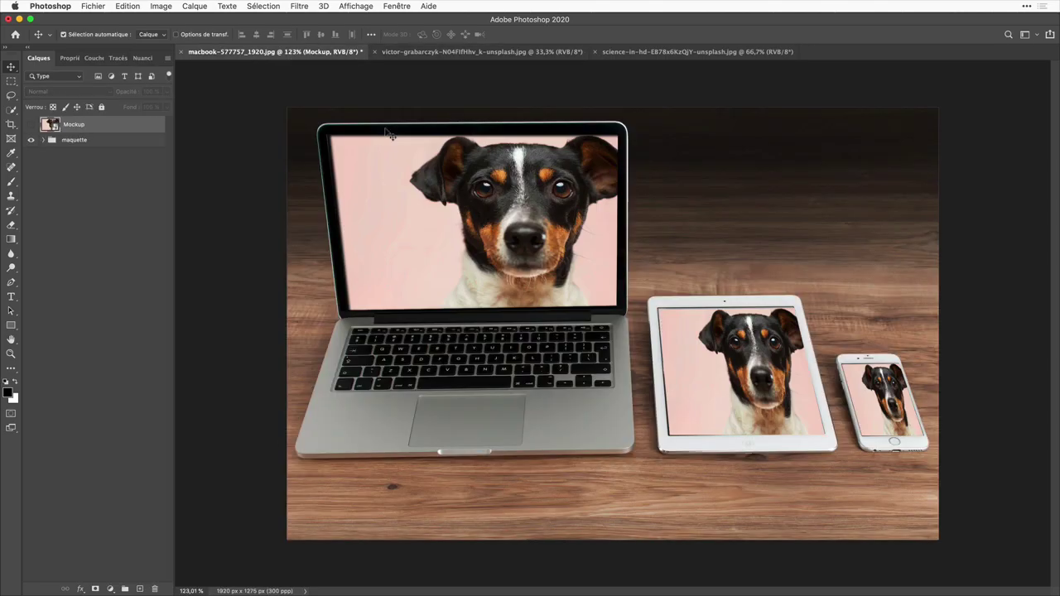